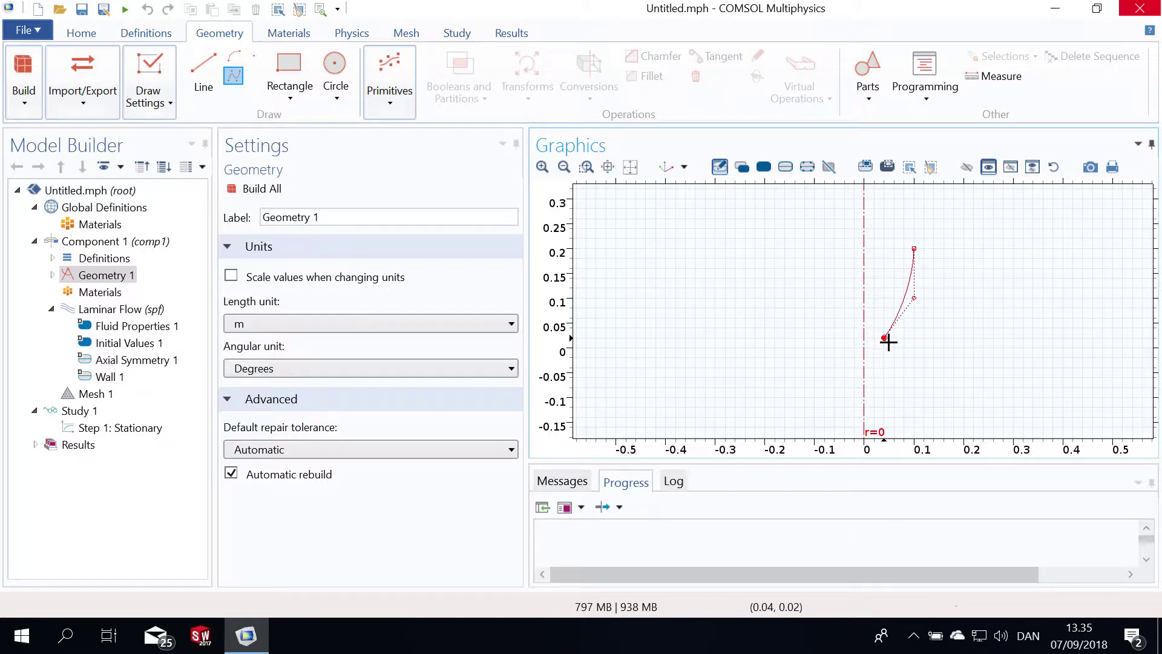
Finish the cubic Bézier curve by placing its last two control points at (0.04, 0) and (0.04, -0.1).
left_click(884, 348)
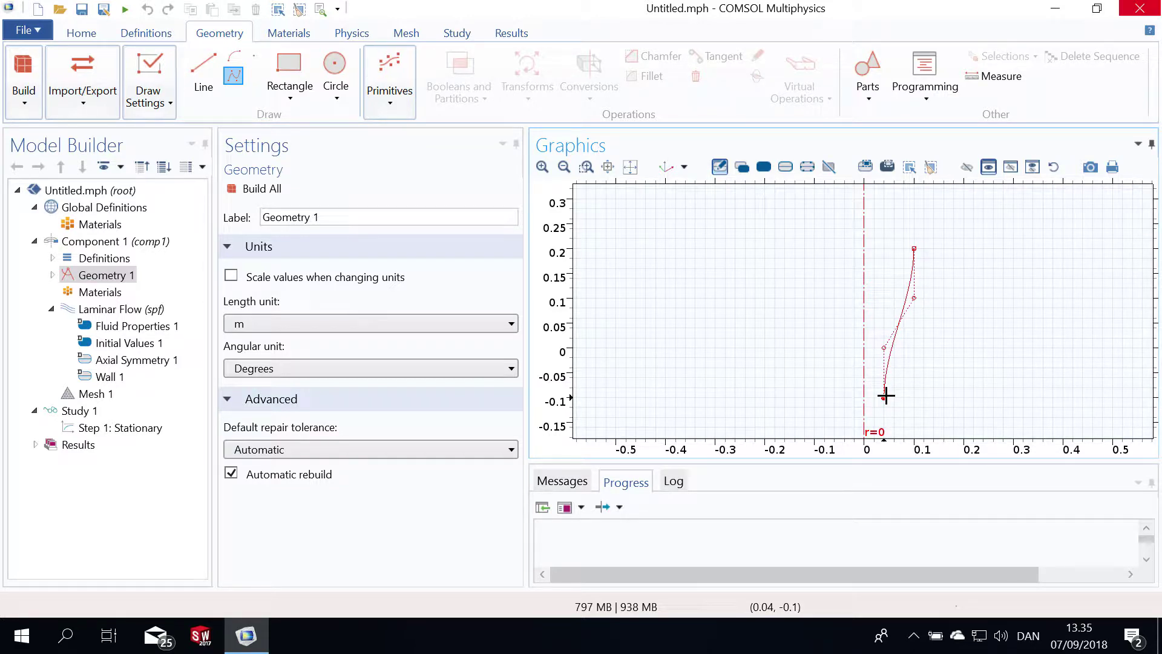
left_click(884, 401)
right_click(884, 401)
left_click(884, 399)
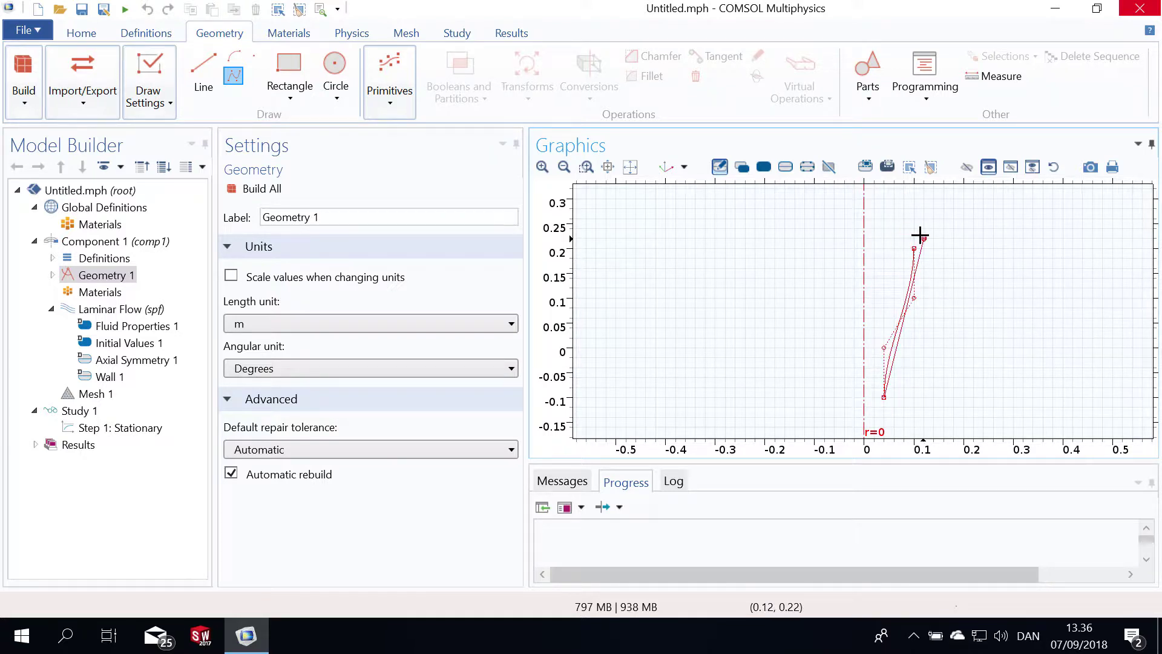
Close the profile with straight segments through (0, -0.1), (0, 0.2) and (0.1, 0.2), making it a solid.
left_click(577, 199)
left_click(204, 75)
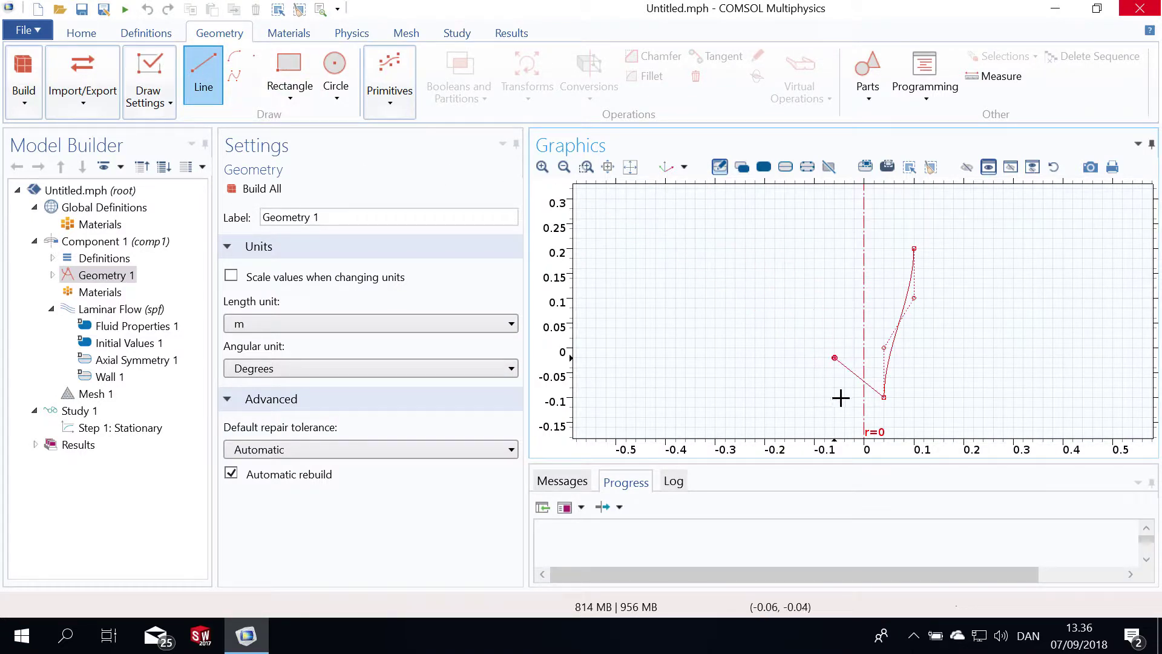
left_click(863, 398)
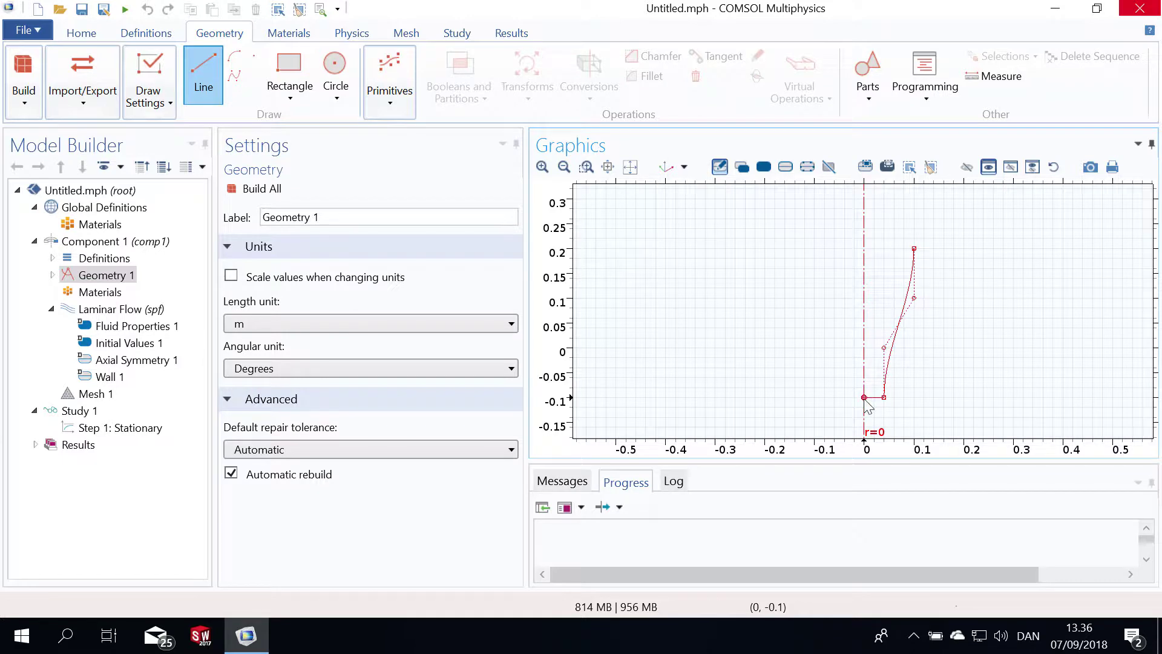
left_click(864, 248)
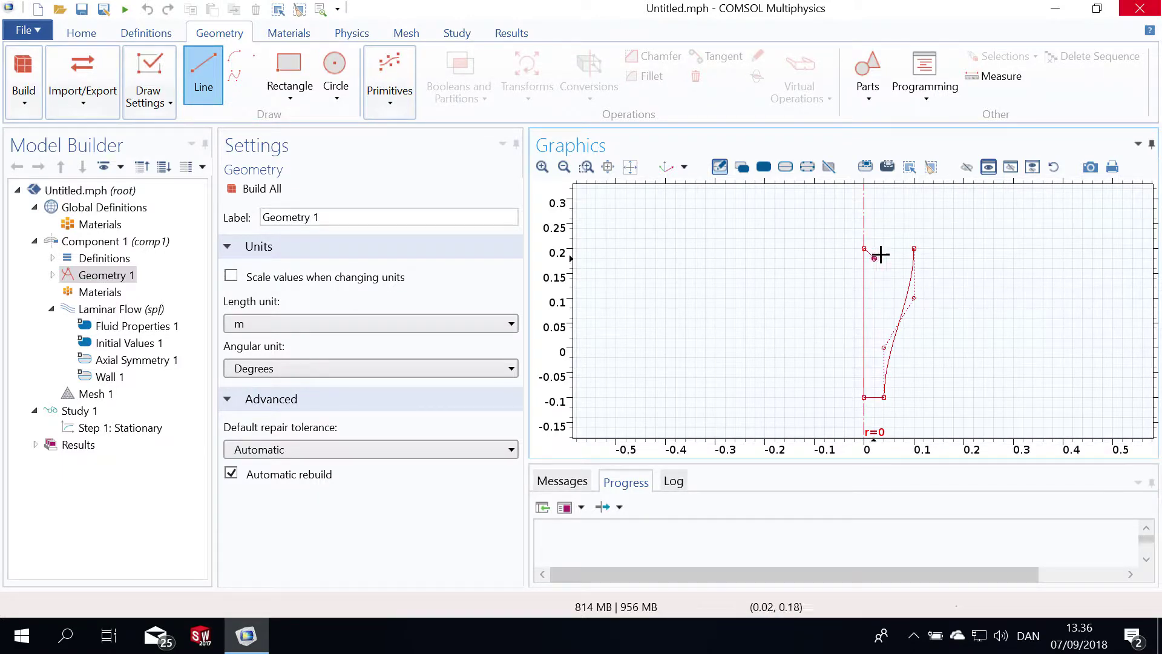
left_click(912, 249)
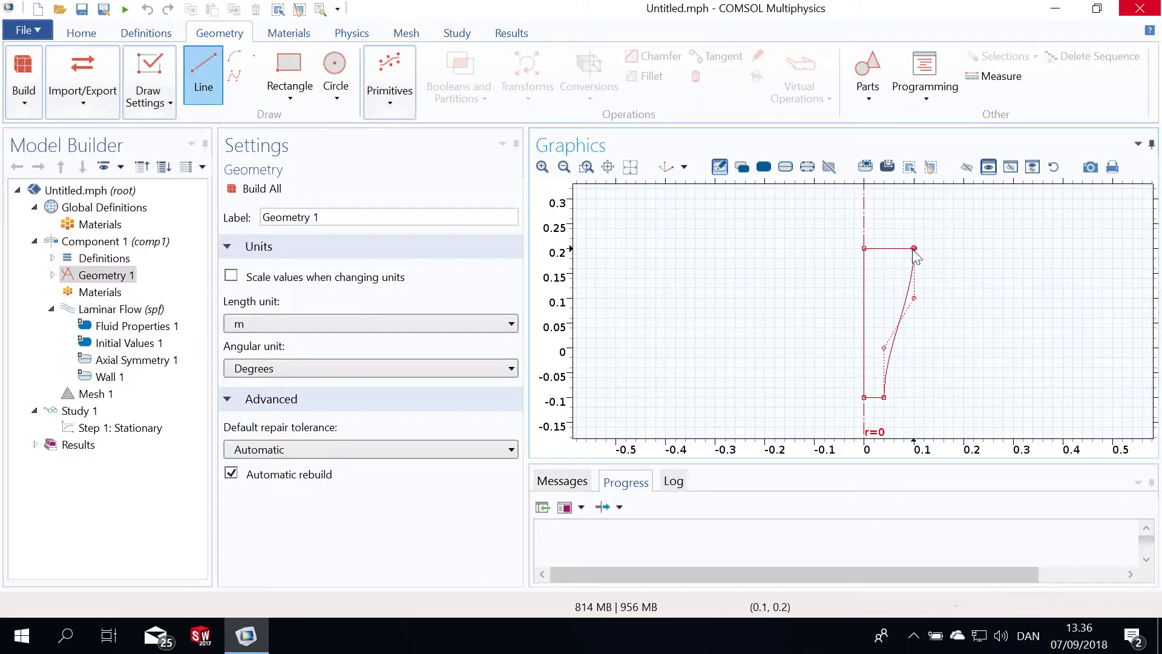
right_click(964, 280)
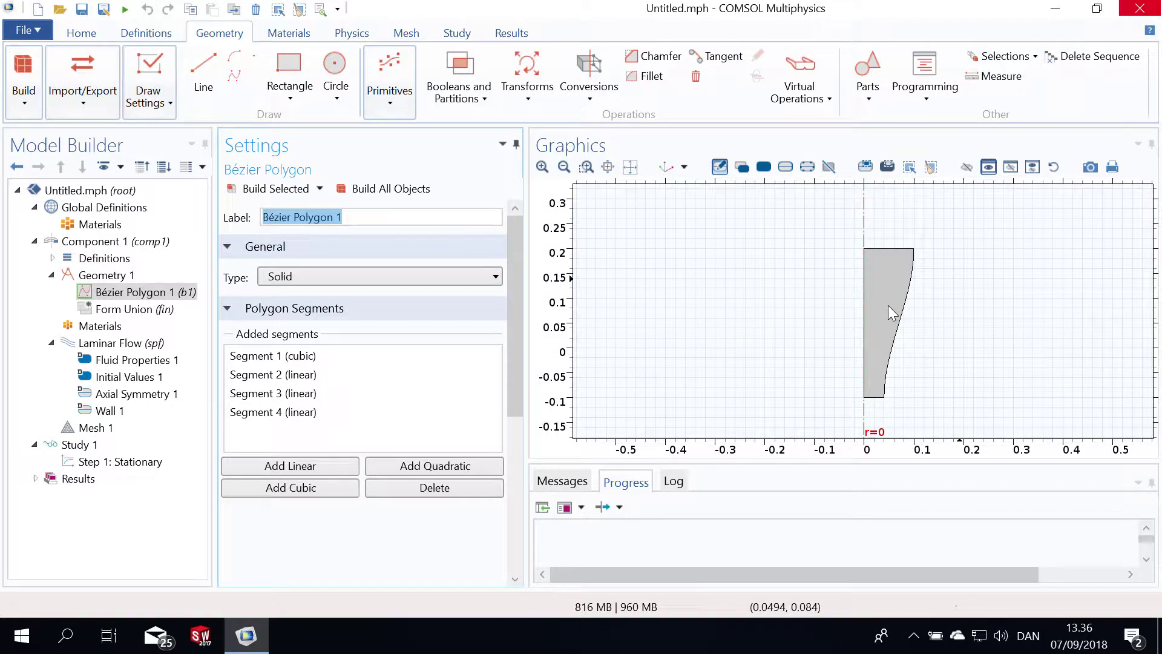
left_click(527, 76)
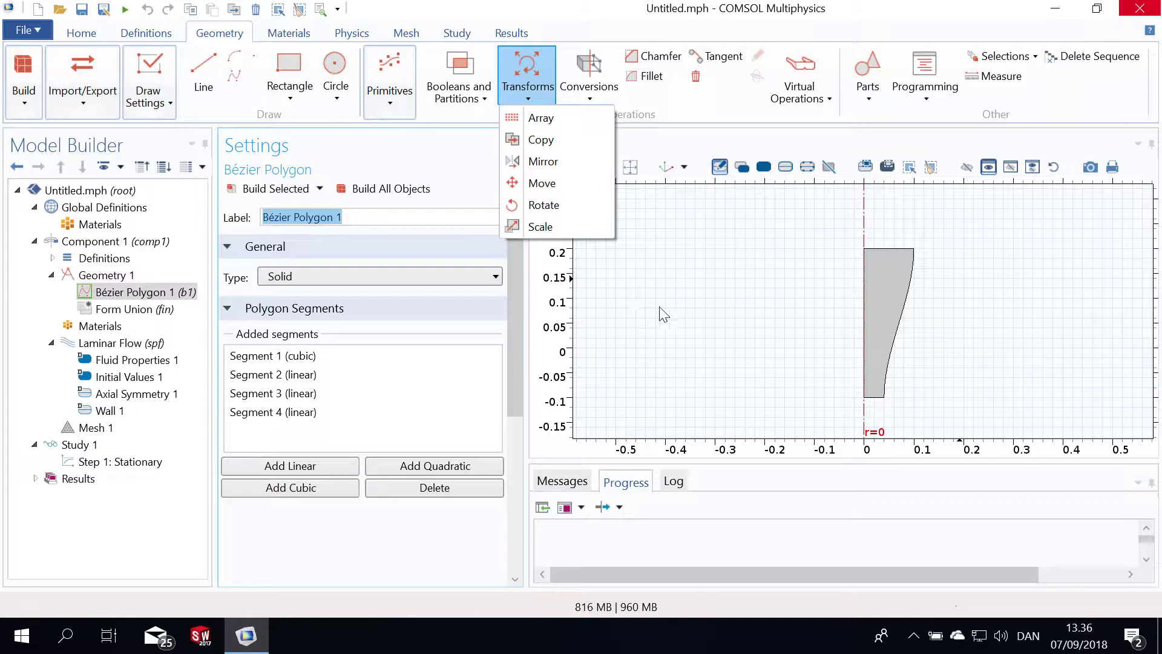
left_click(685, 322)
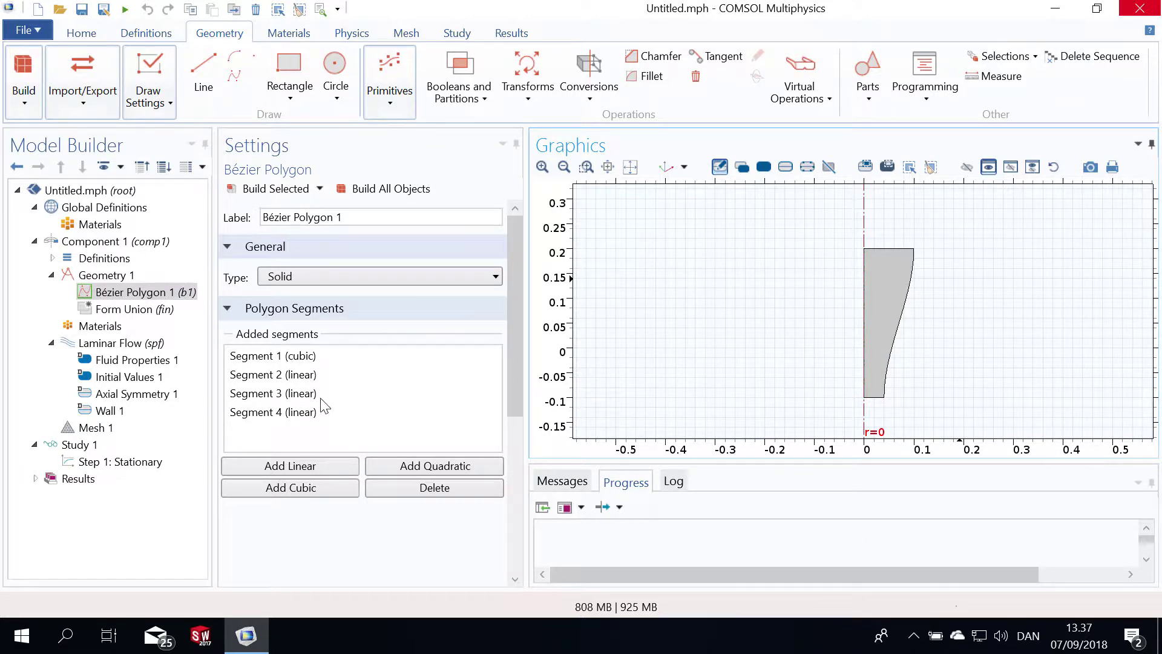
Examine the control points of the Bézier polygon's cubic Segment 1.
left_click(300, 360)
left_click_drag(516, 393, 501, 492)
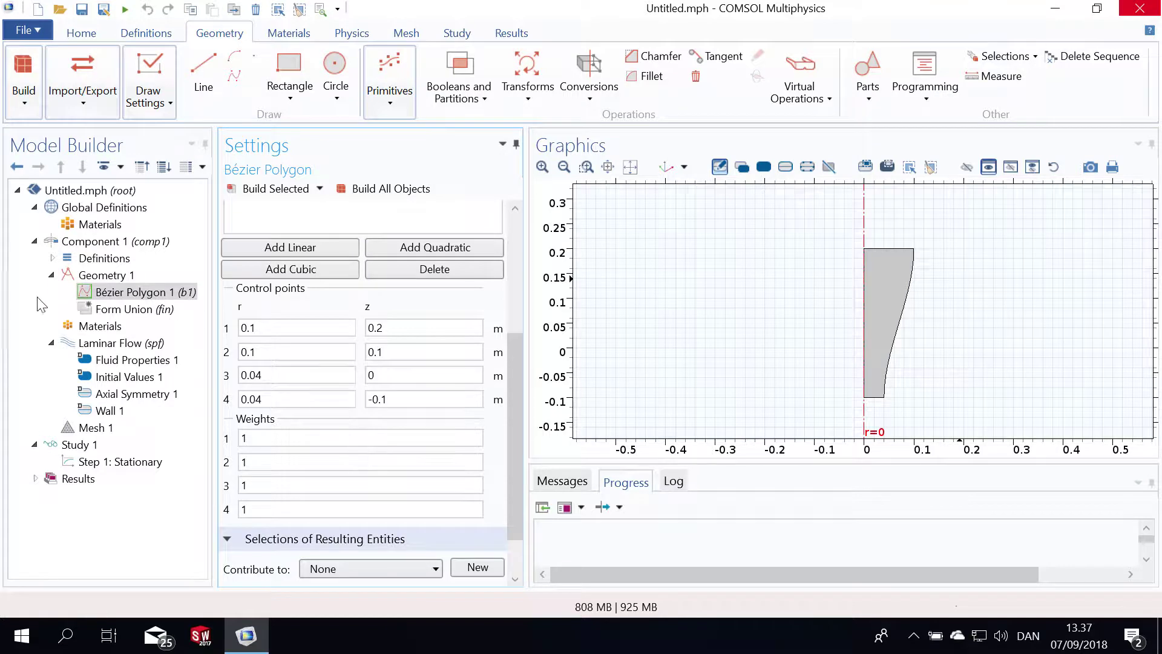
Add a Parameters node under Global Definitions and define the parameter ro as 1[cm].
left_click(104, 210)
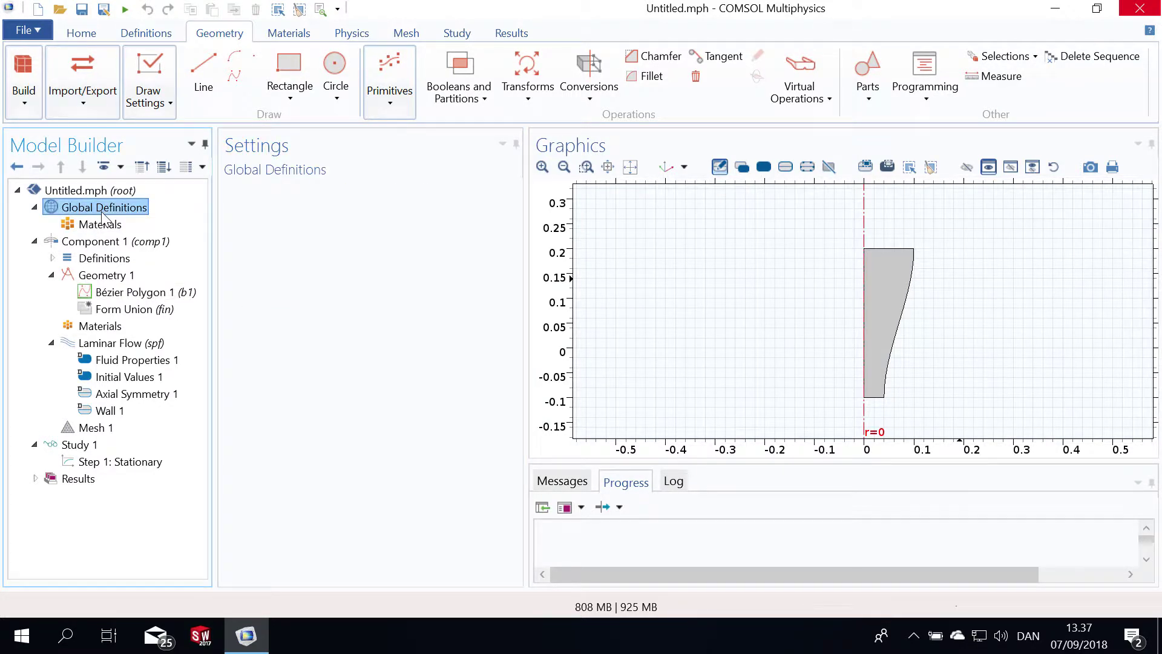
right_click(102, 213)
left_click(129, 225)
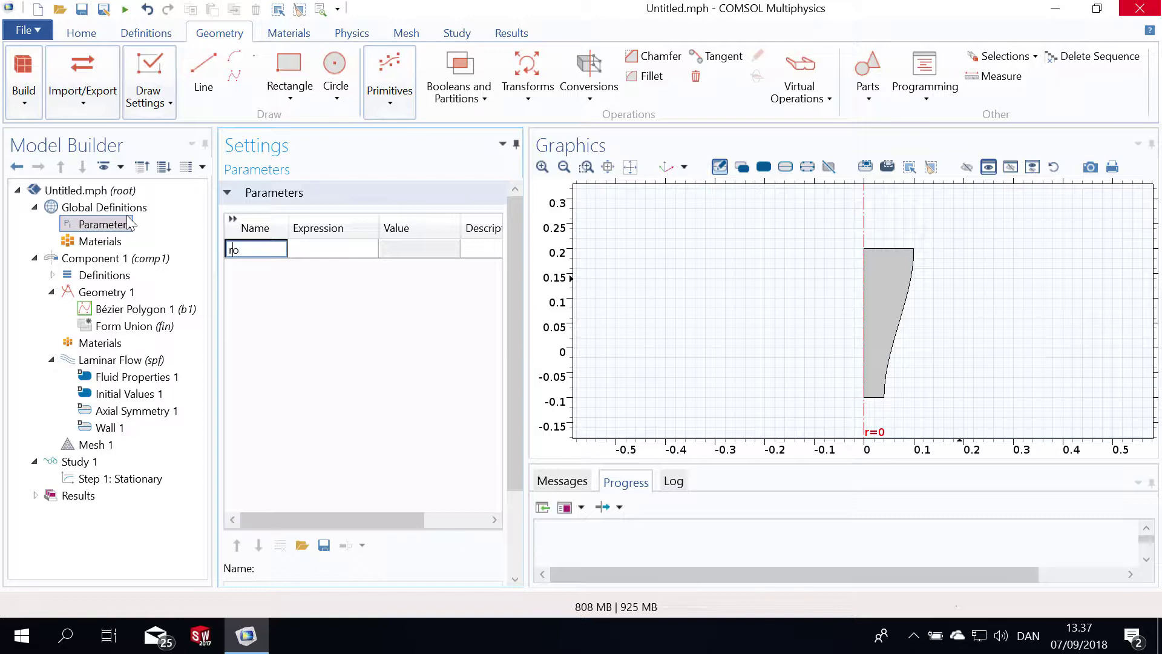
key("Tab")
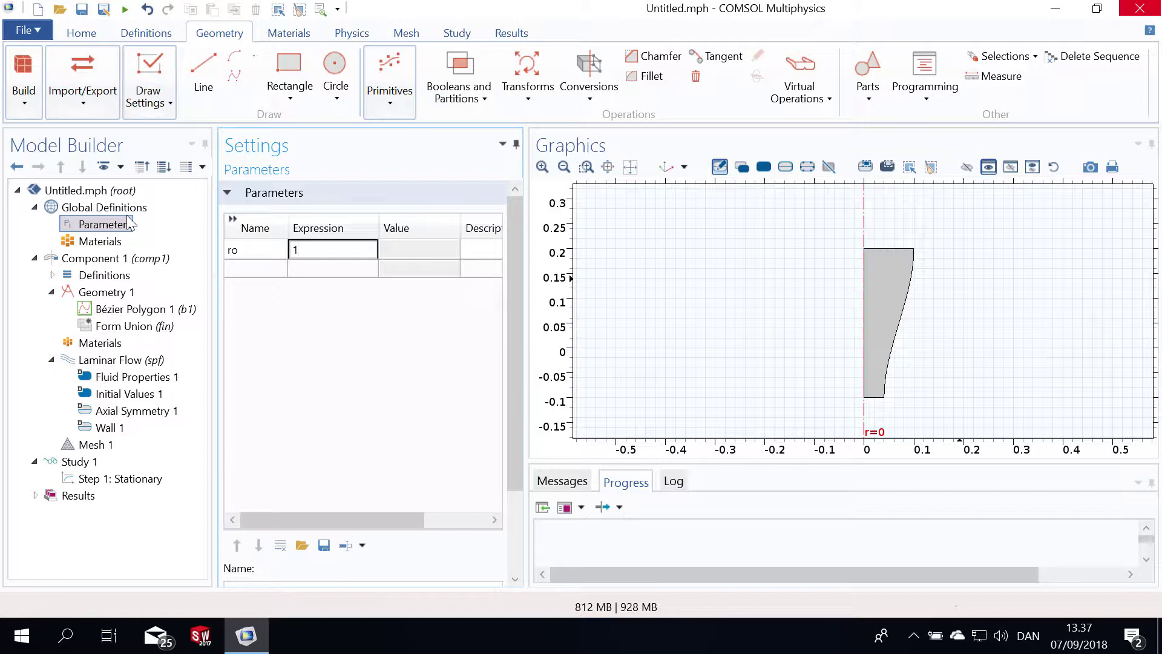
type("1[cm")
key("Return")
Define a second parameter named ri with the expression .25[cm].
left_click(235, 272)
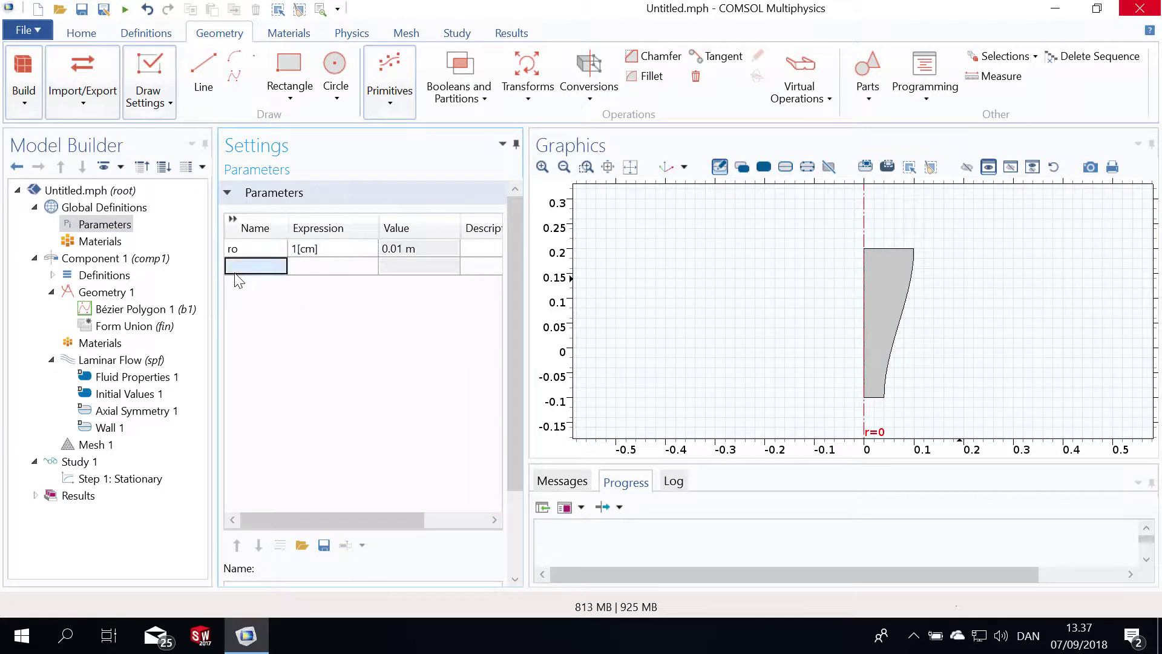
type("ri")
key("Tab")
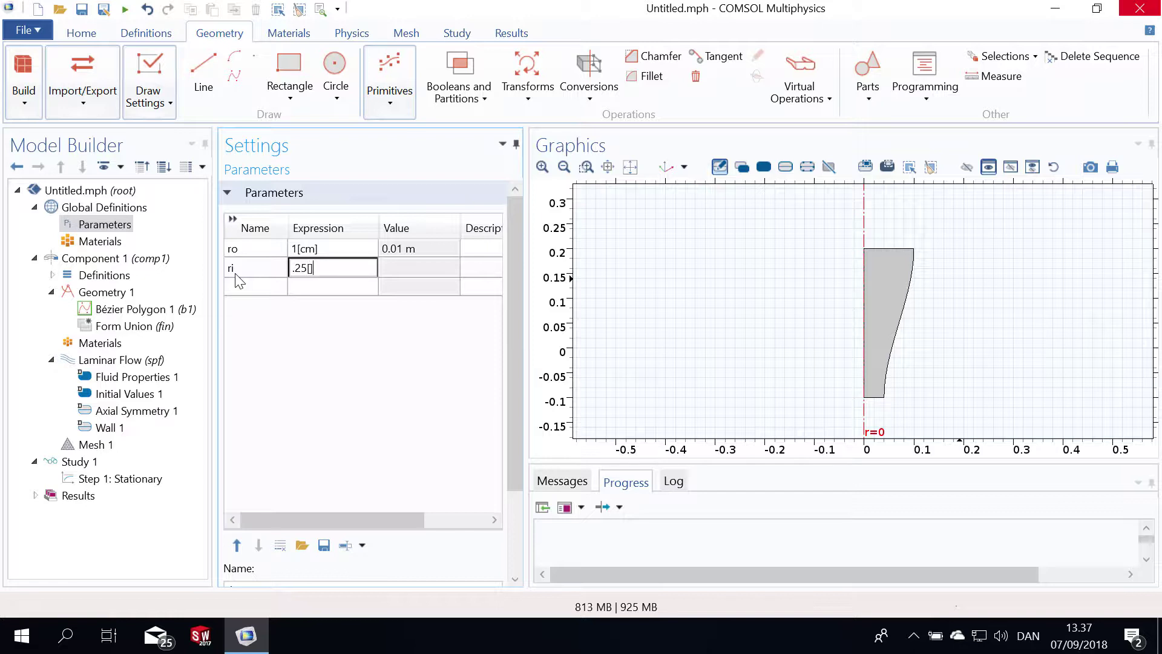
type(".25[cm]")
left_click(409, 269)
Define a third parameter named H with the expression 8[cm].
left_click(257, 288)
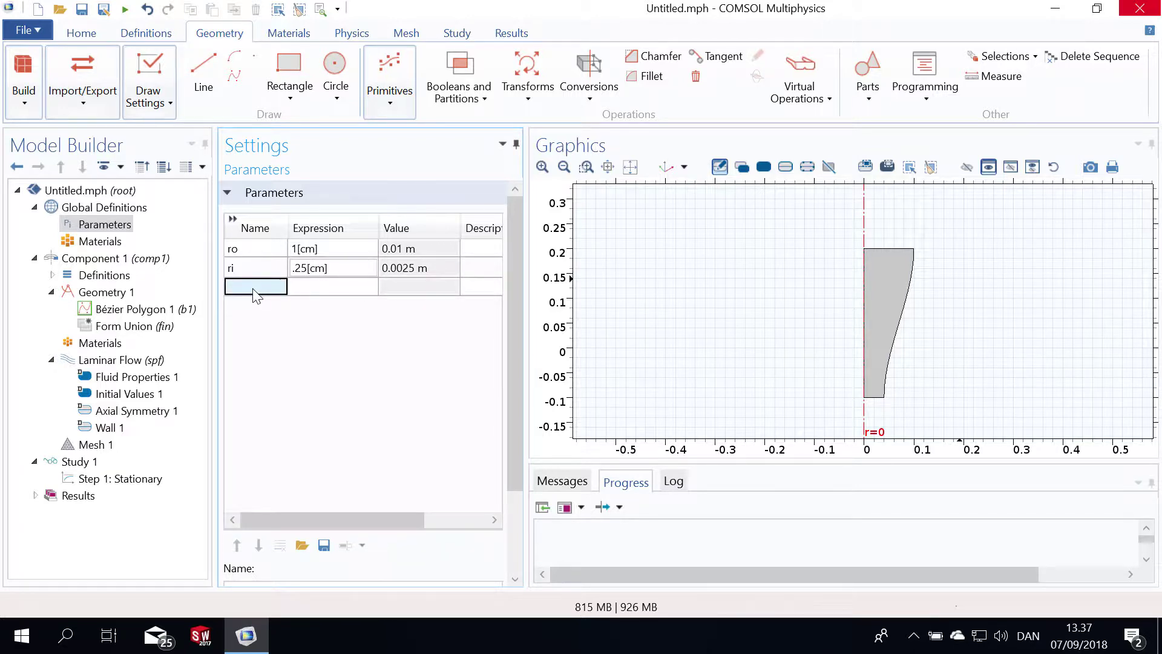
type("H")
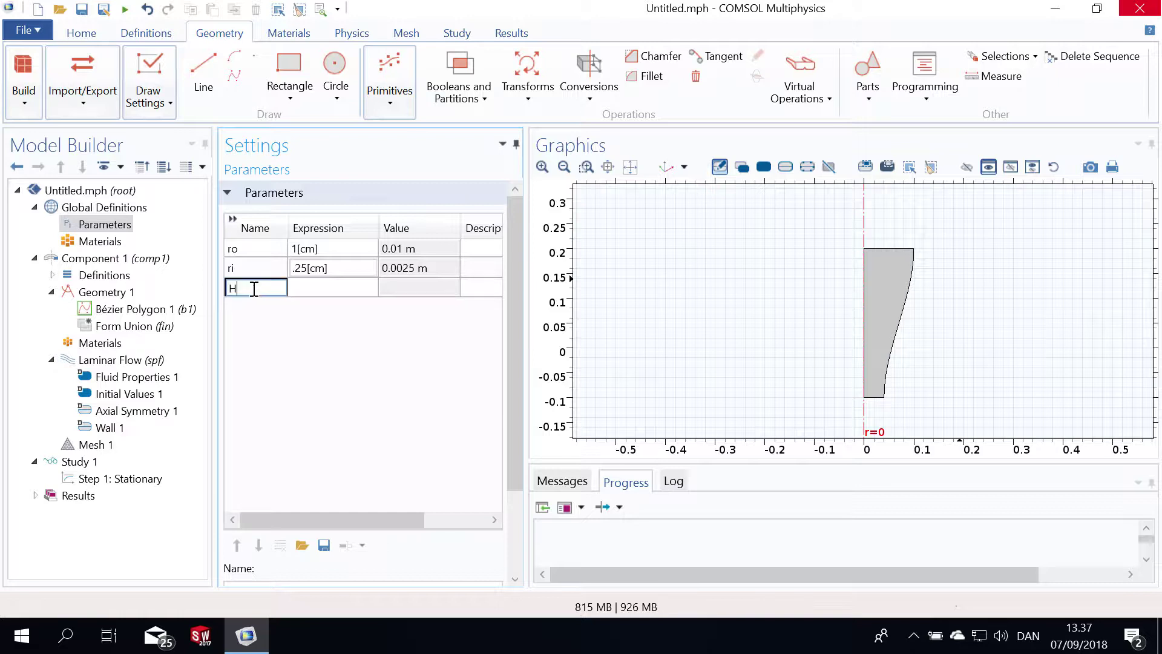
key("Tab")
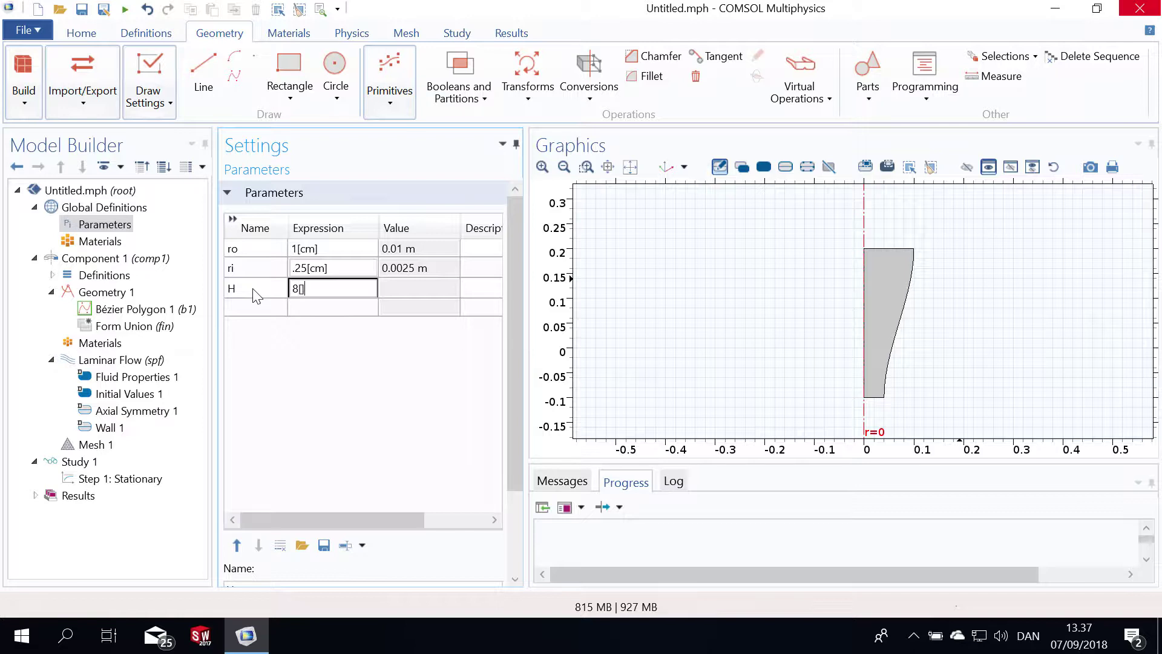
type("8[cm]")
key("Return")
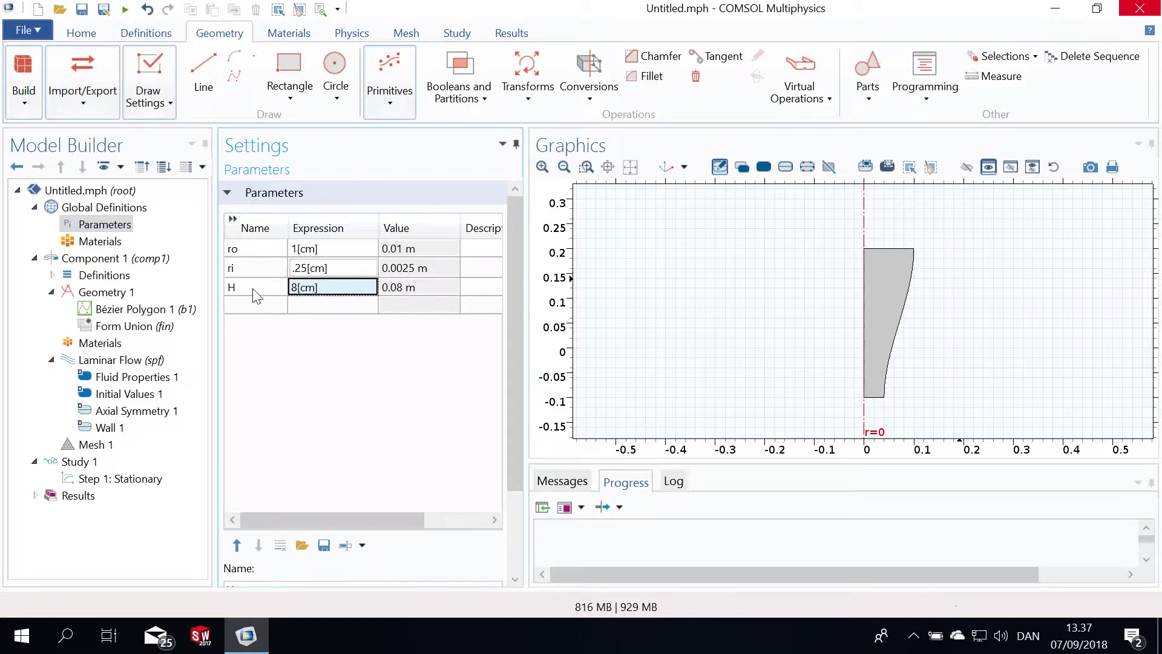
Define a fourth parameter named U with the expression 0.1[m/s].
left_click(259, 305)
type("U")
key("Tab")
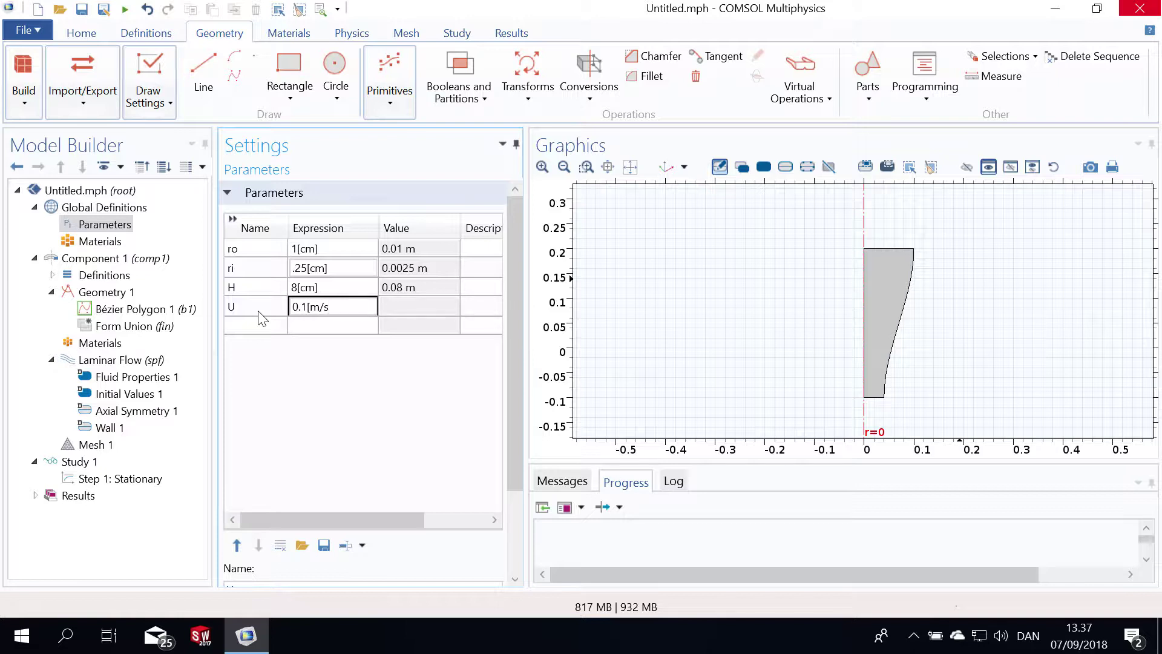
key("Return")
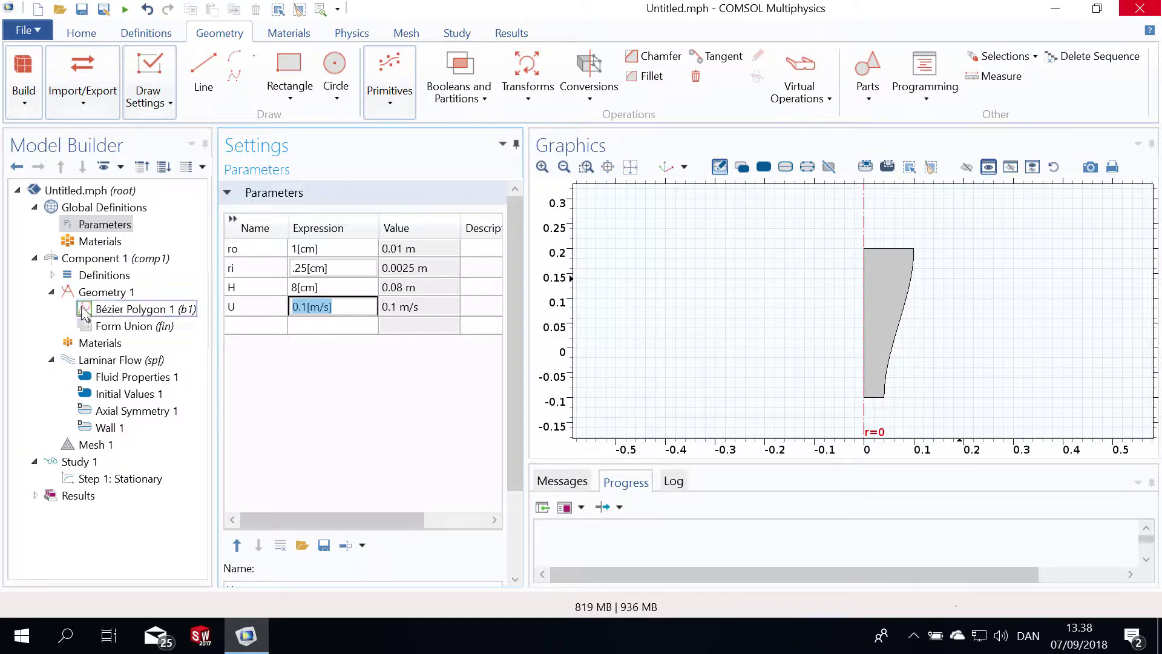
Set the first control point of the Bézier polygon's Segment 1 to r = ro and z = H.
left_click(127, 310)
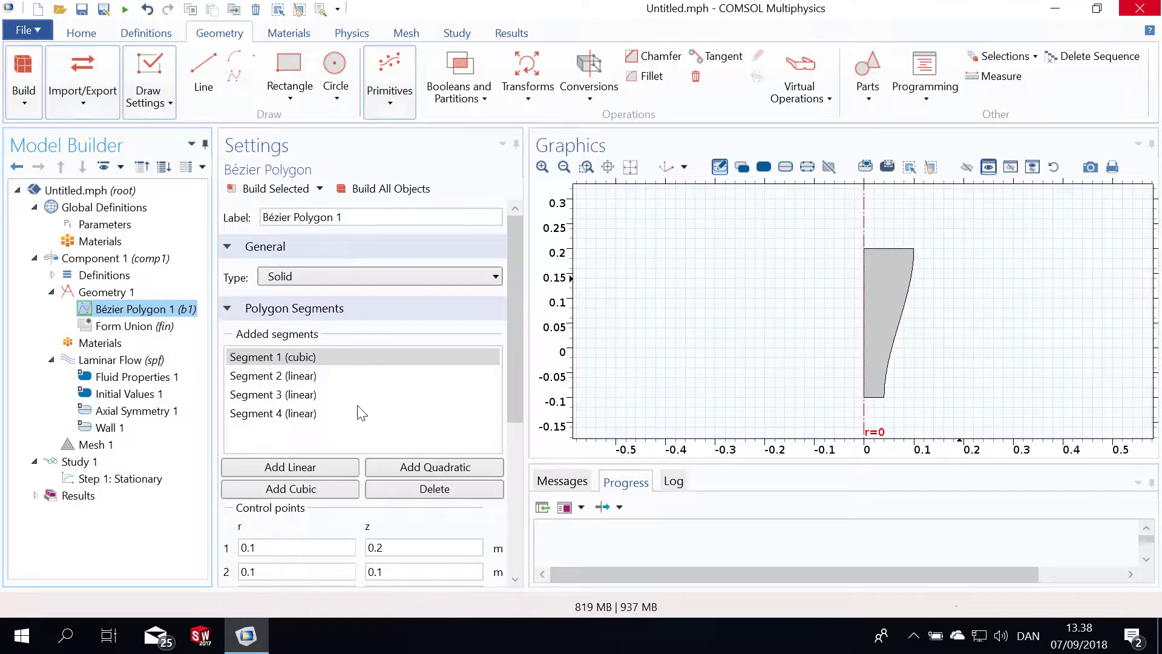
left_click_drag(509, 390, 515, 496)
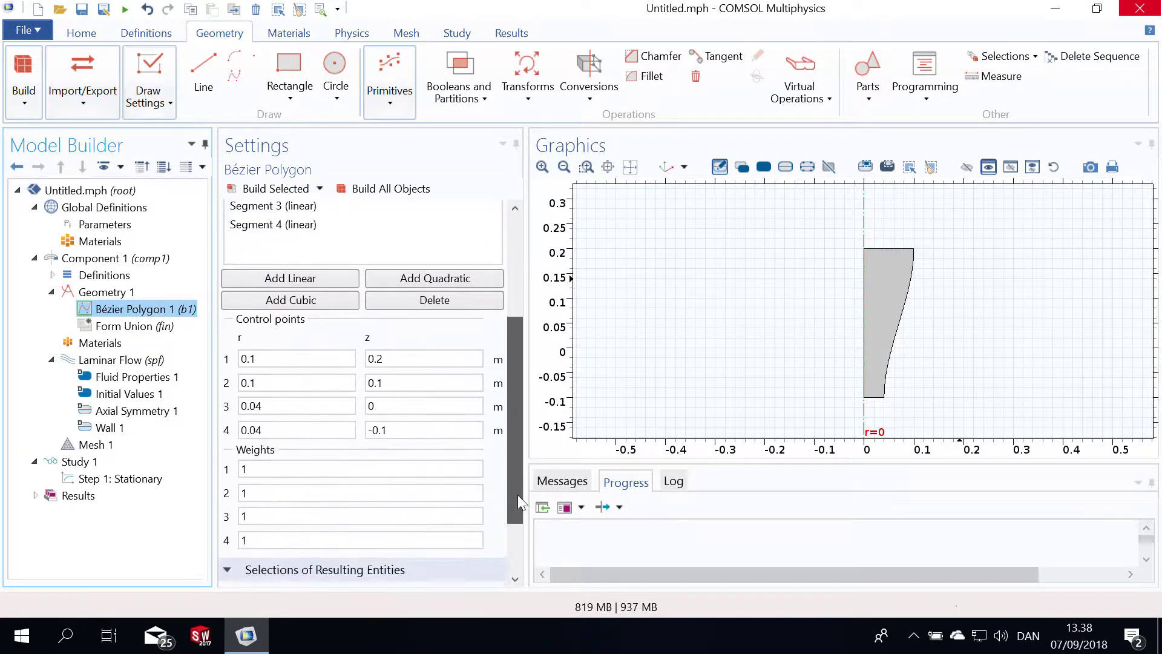
double_click(413, 359)
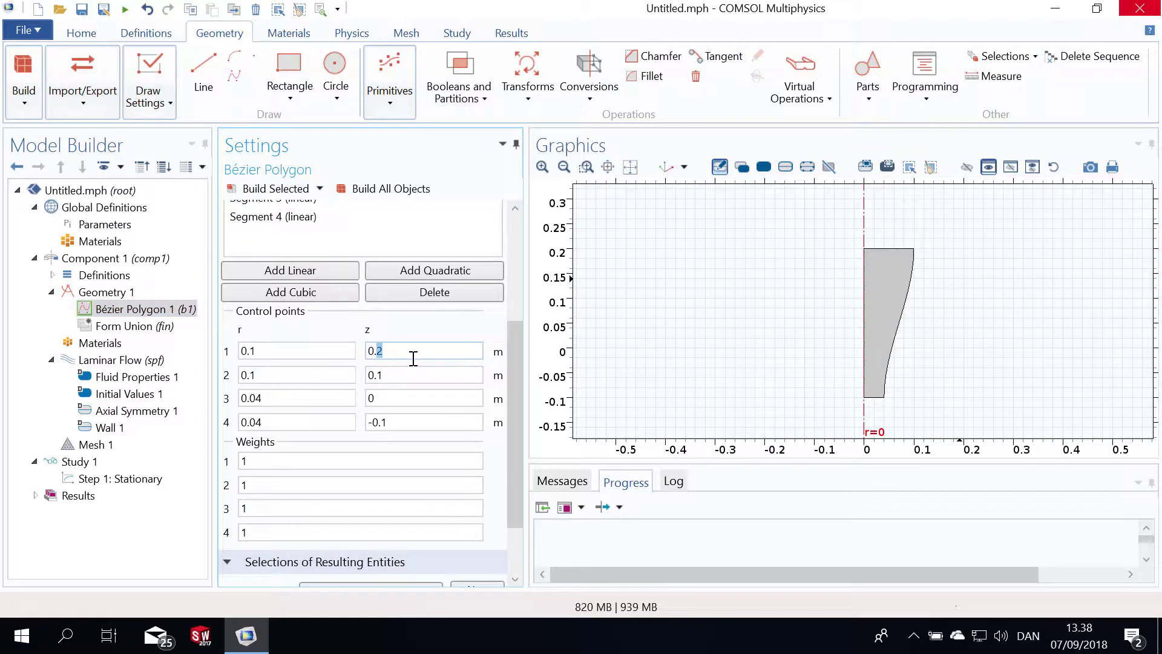
type("H")
left_click_drag(307, 350, 232, 362)
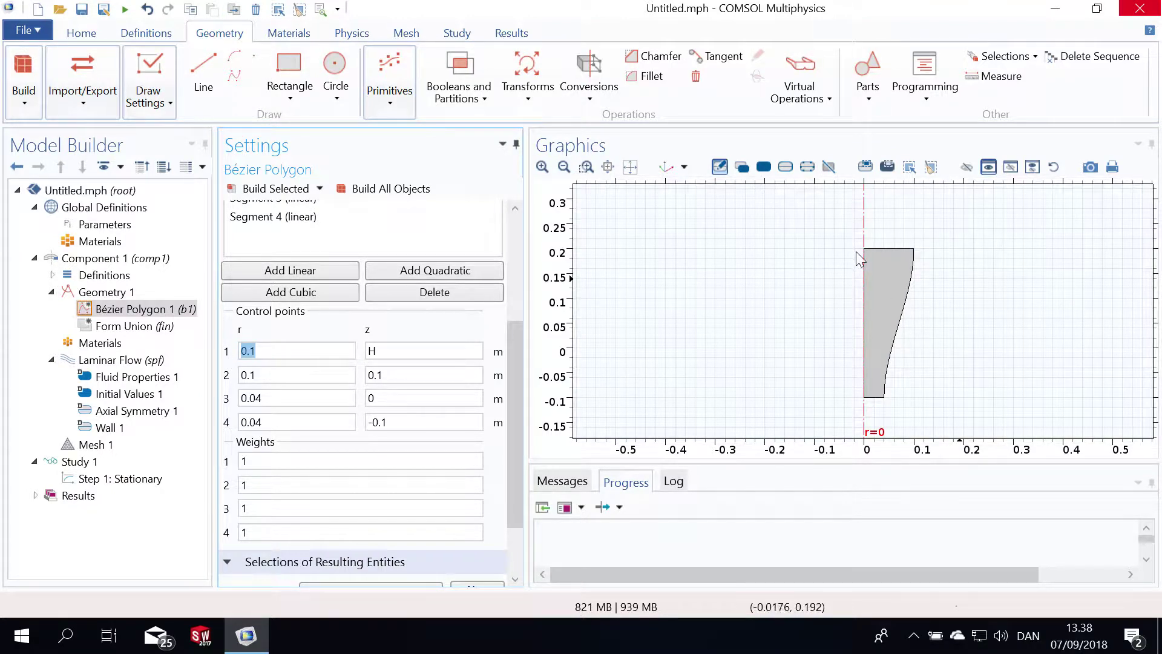
type("ro")
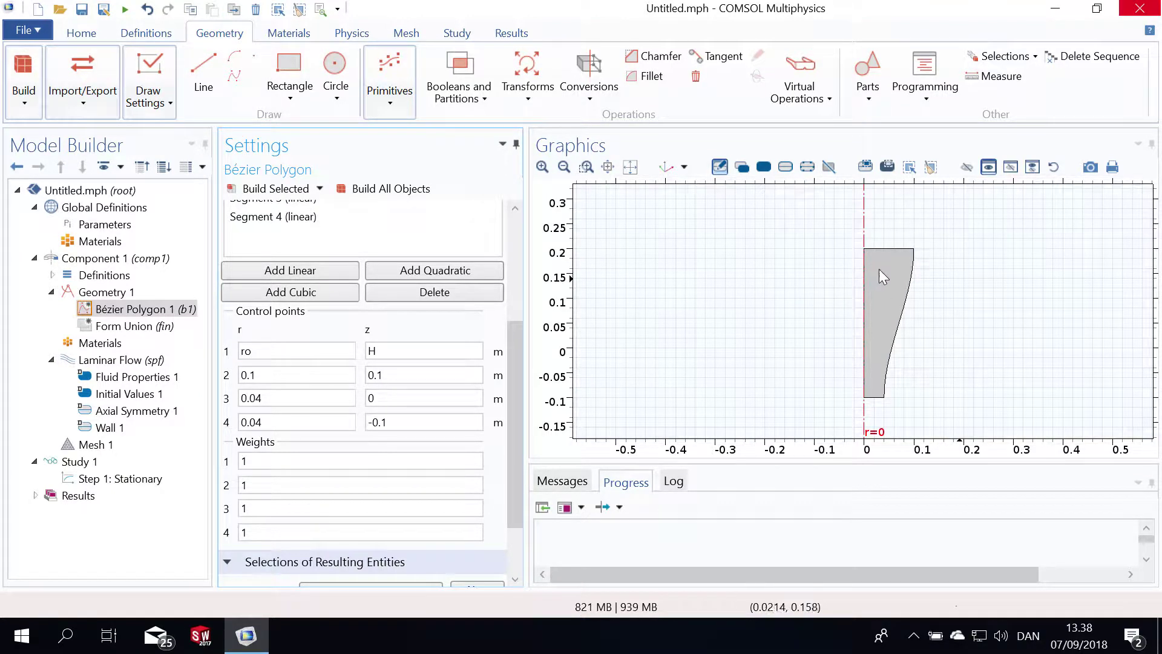
Set the r coordinates of Segment 1's second control point to ro and of its third and fourth to ri.
left_click(318, 371)
key("shift+Home")
type("ro")
left_click(283, 400)
key("shift+Home")
type("ri")
left_click(266, 421)
key("shift+Home")
type("ri")
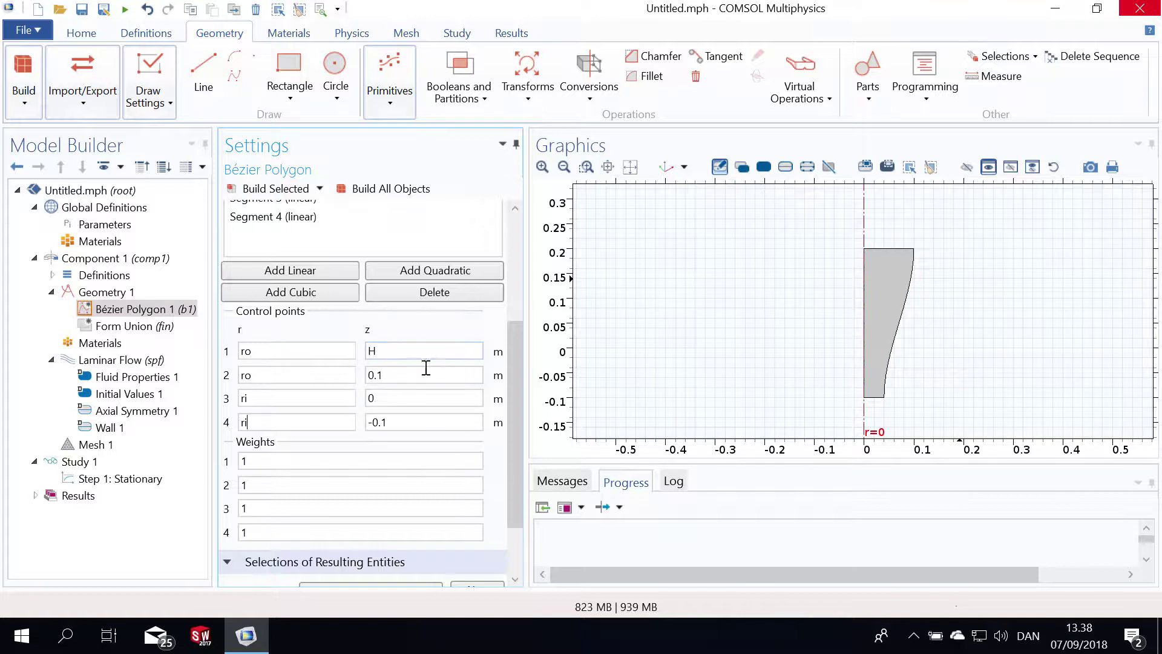
Set the z coordinates of Segment 1's second, third and fourth control points to 2*H/3, H/3 and 0.
key("Tab")
type("0")
left_click_drag(411, 374, 314, 366)
type("2*H/3")
left_click_drag(385, 396, 359, 399)
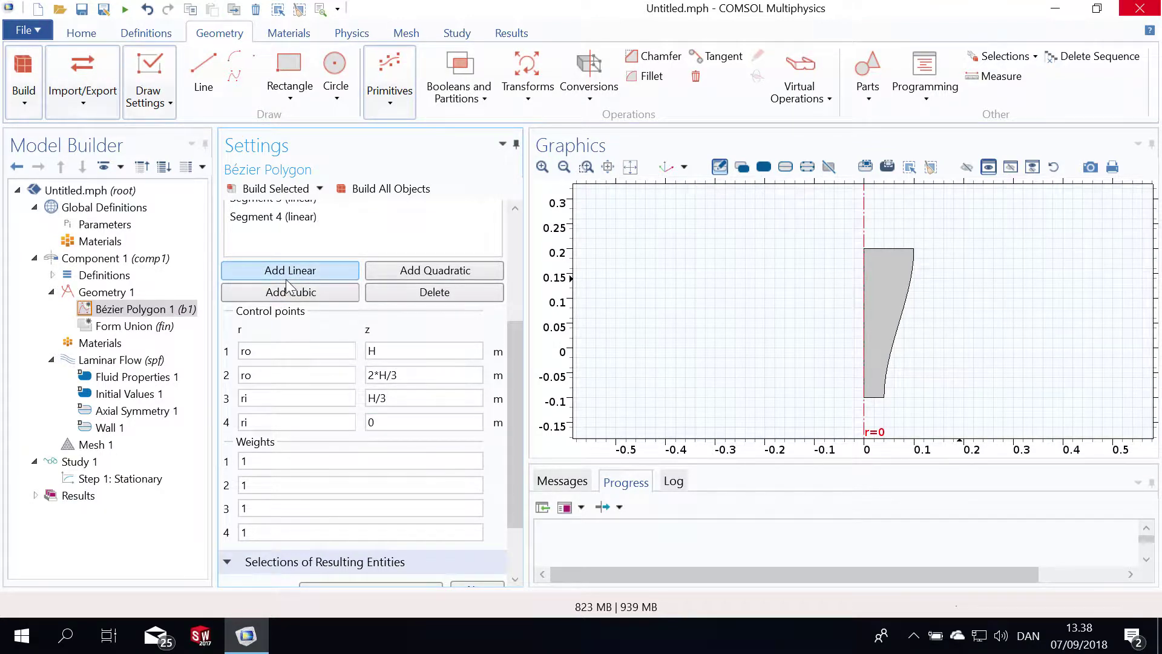
Set the z coordinate of the second control point of Segment 2 to 0.
right_click(510, 242)
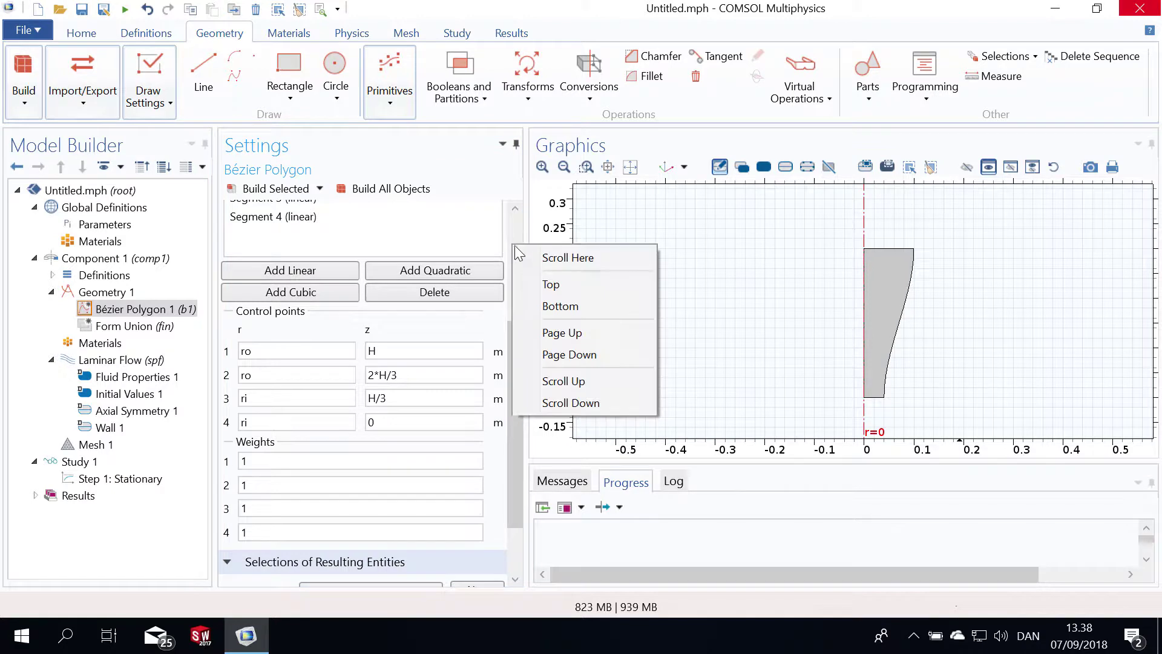
scroll(513, 221, "up", 5)
key("Escape")
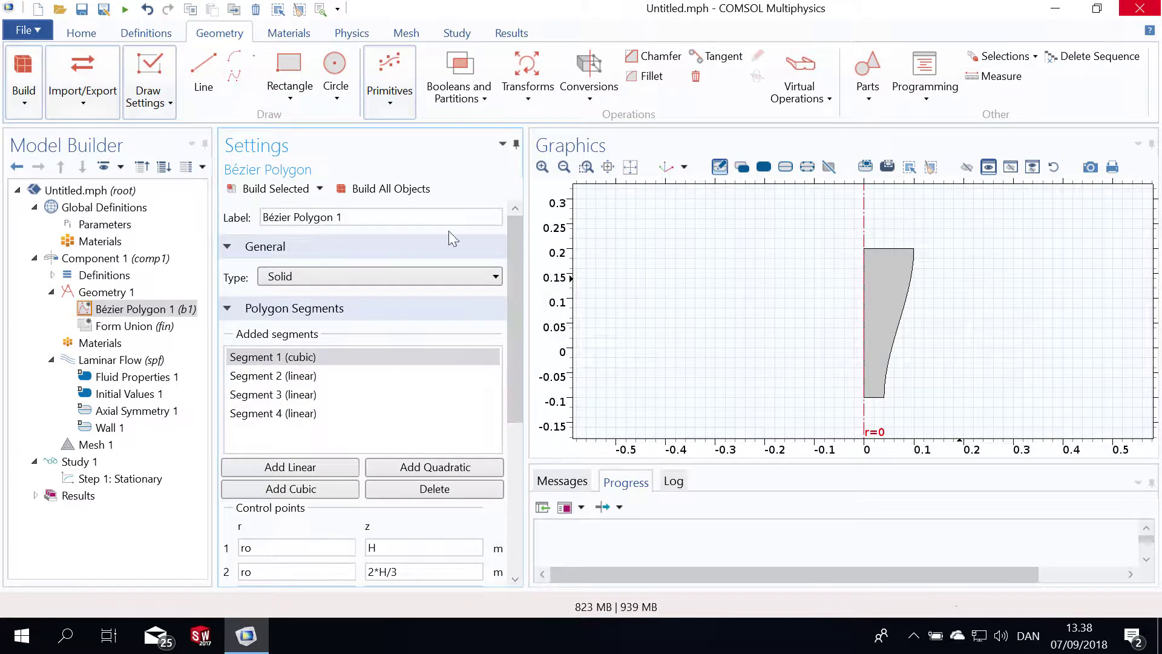
left_click(302, 376)
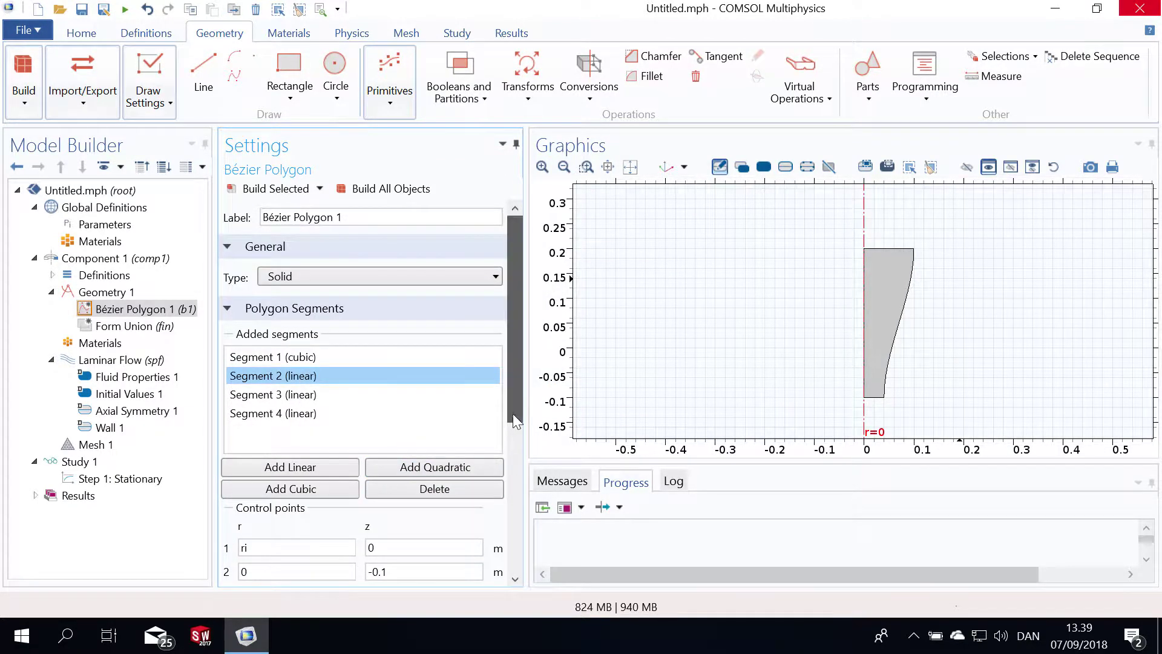
left_click_drag(514, 413, 521, 484)
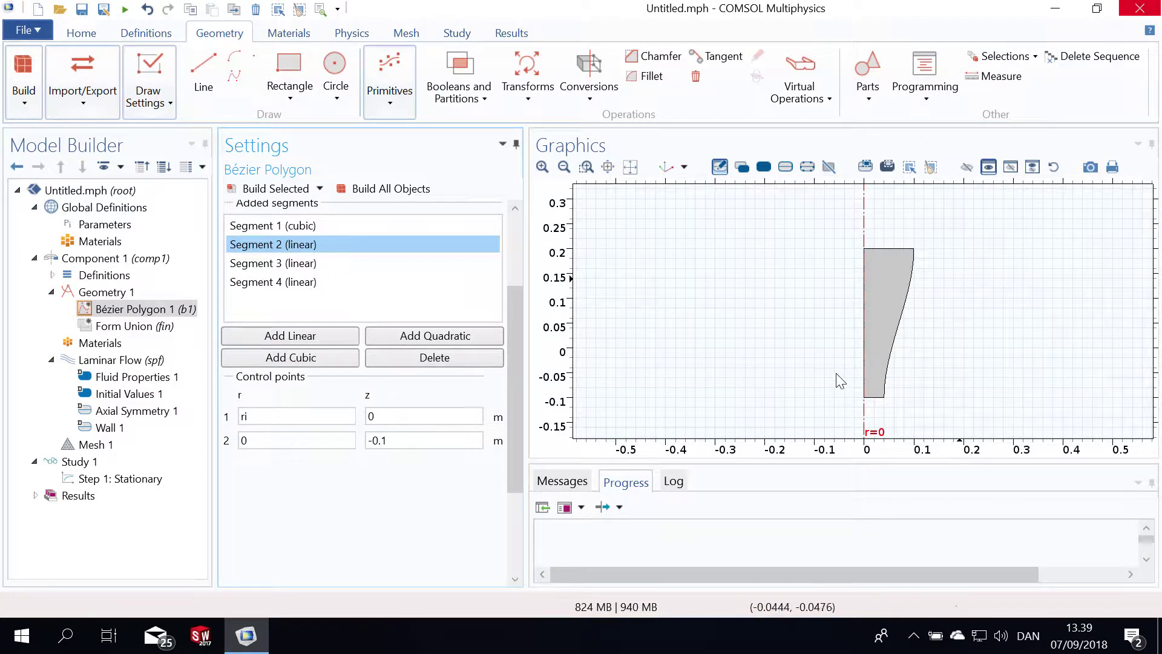
left_click(246, 417)
double_click(369, 440)
type("0")
Set the z coordinate of Segment 3's second control point to H.
left_click(310, 265)
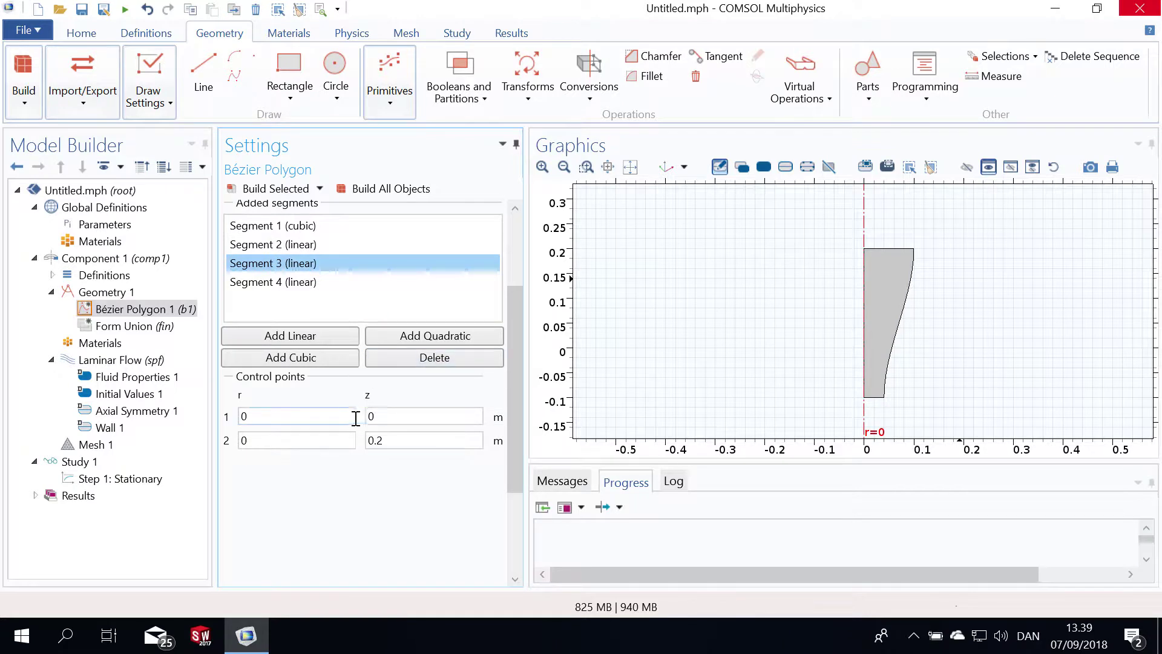
double_click(405, 438)
type("H")
Set the second control point of Segment 4 to r = ro and z = H.
left_click(289, 280)
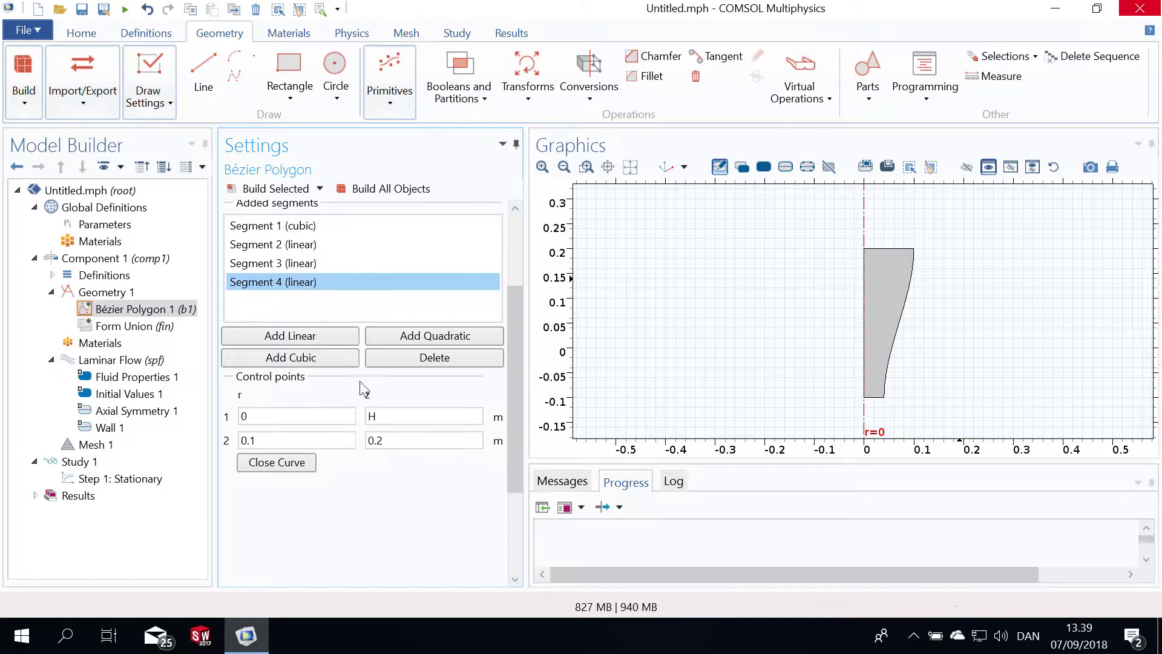
double_click(391, 440)
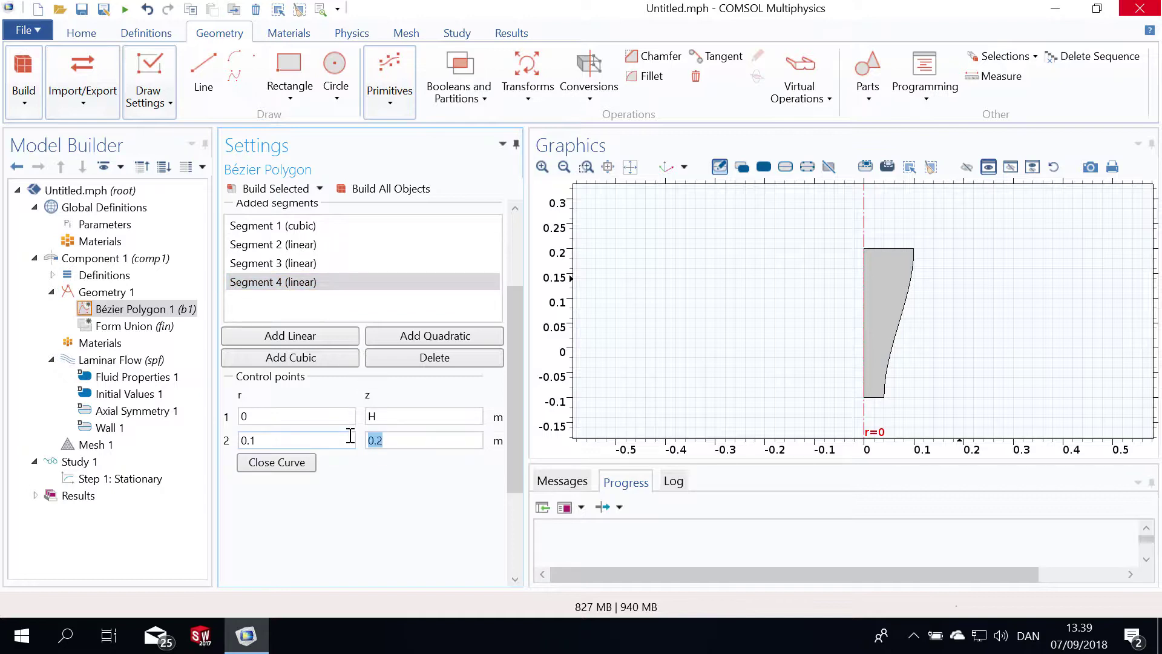
type("H")
double_click(291, 443)
type("ro")
Review the control points of Segments 2, 3 and 4, and build the Bézier polygon.
left_click(300, 247)
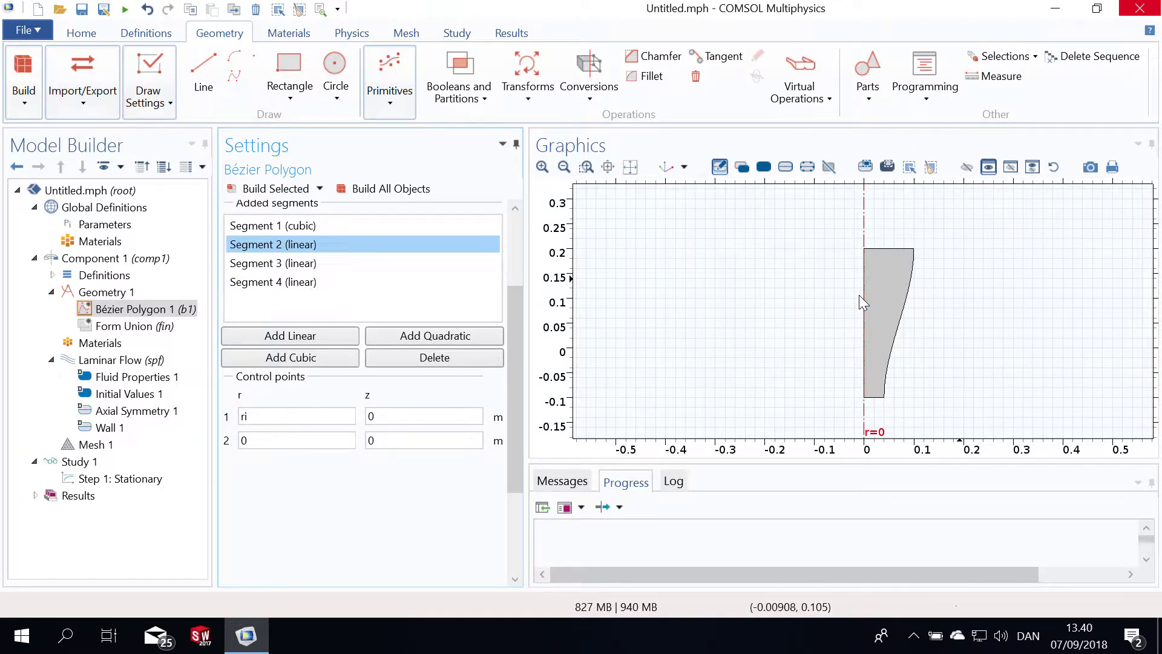
left_click(350, 263)
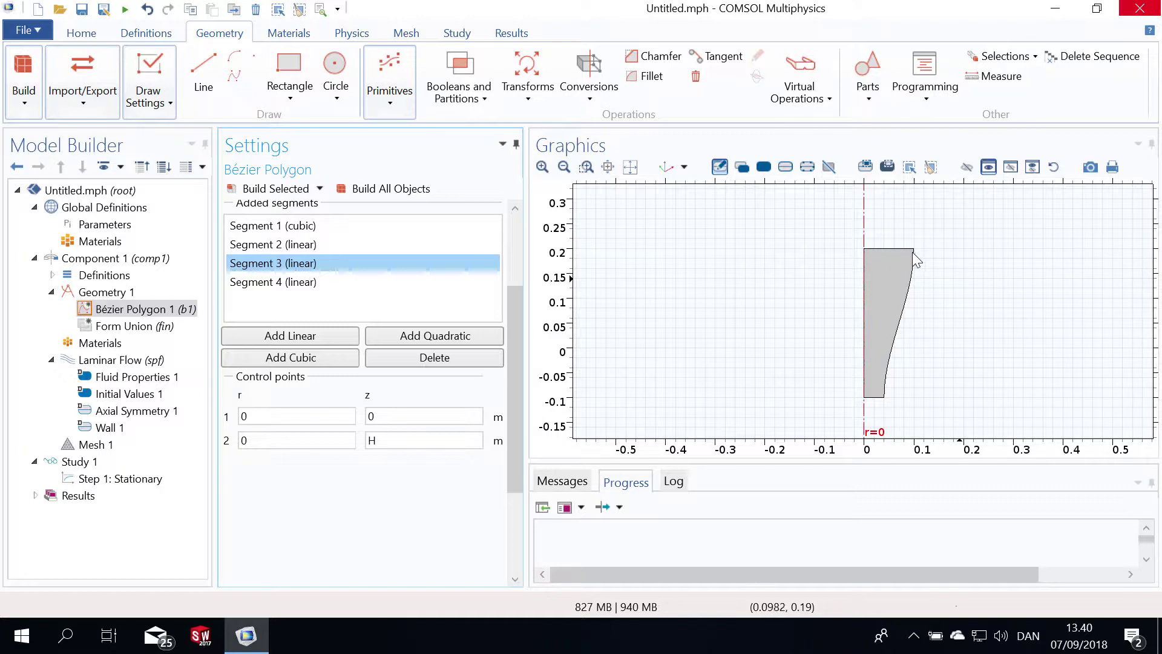
left_click(303, 282)
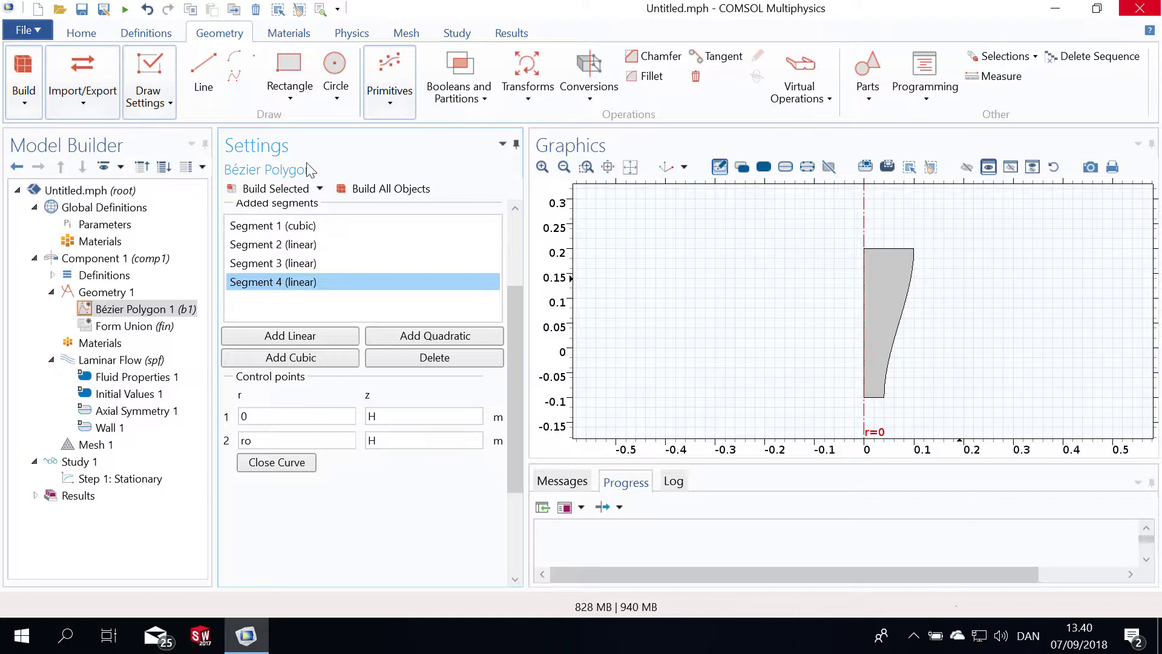
left_click(278, 191)
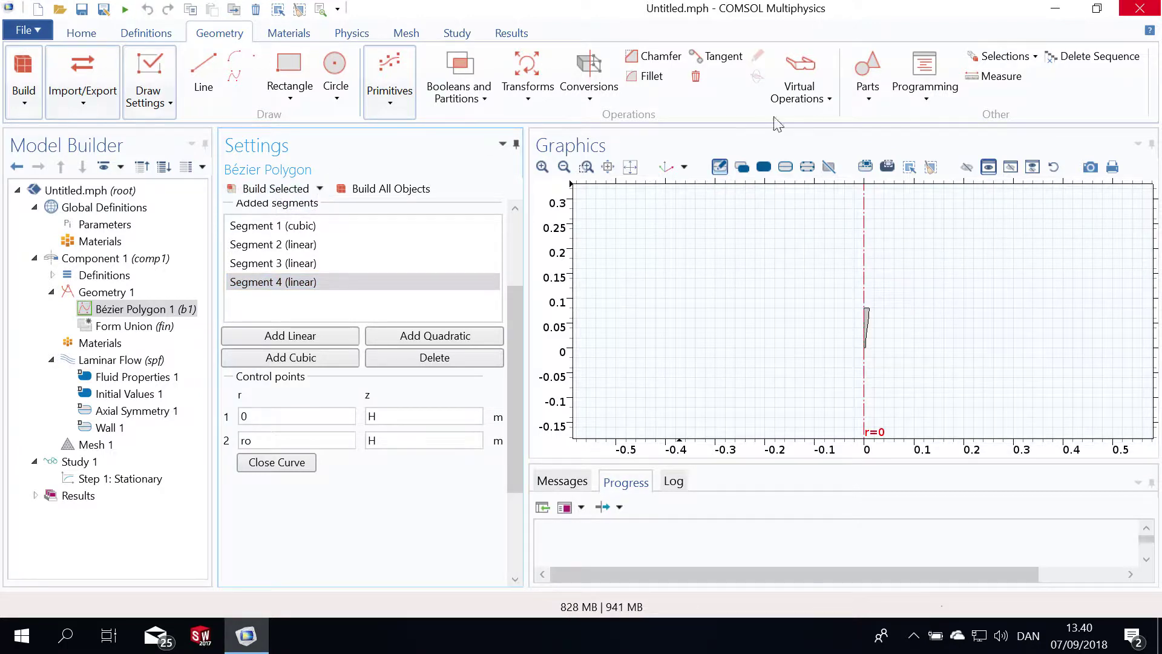
left_click(632, 166)
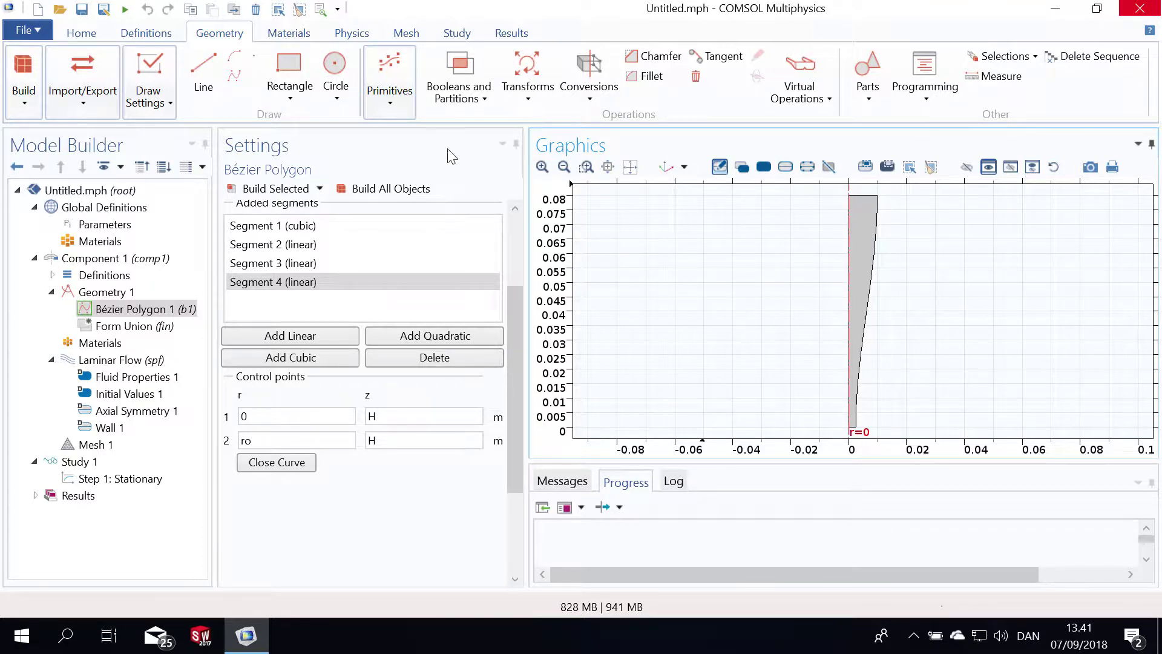
Add a Mirror transform with the Bézier polygon as its input object.
left_click(527, 97)
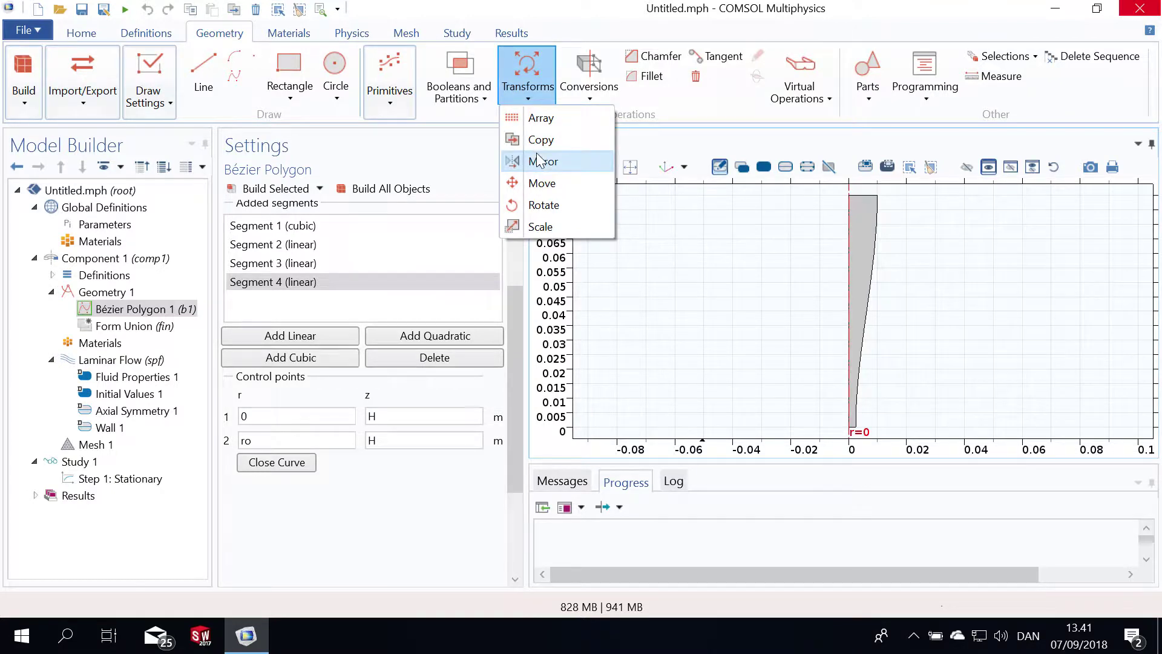
left_click(539, 161)
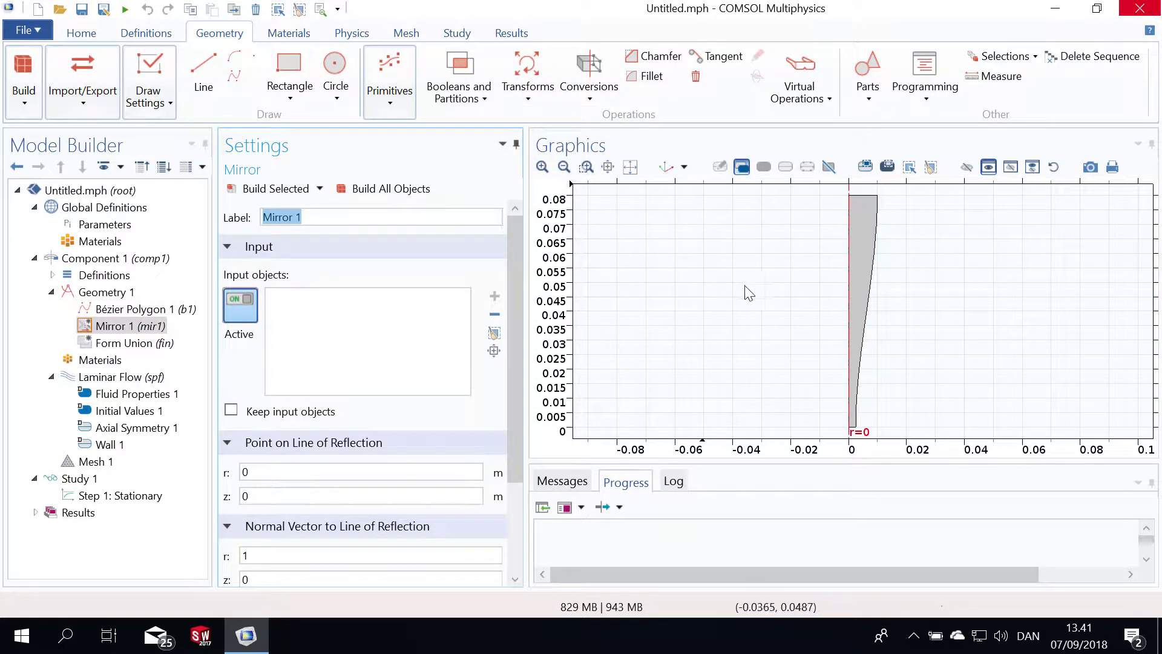
left_click(866, 242)
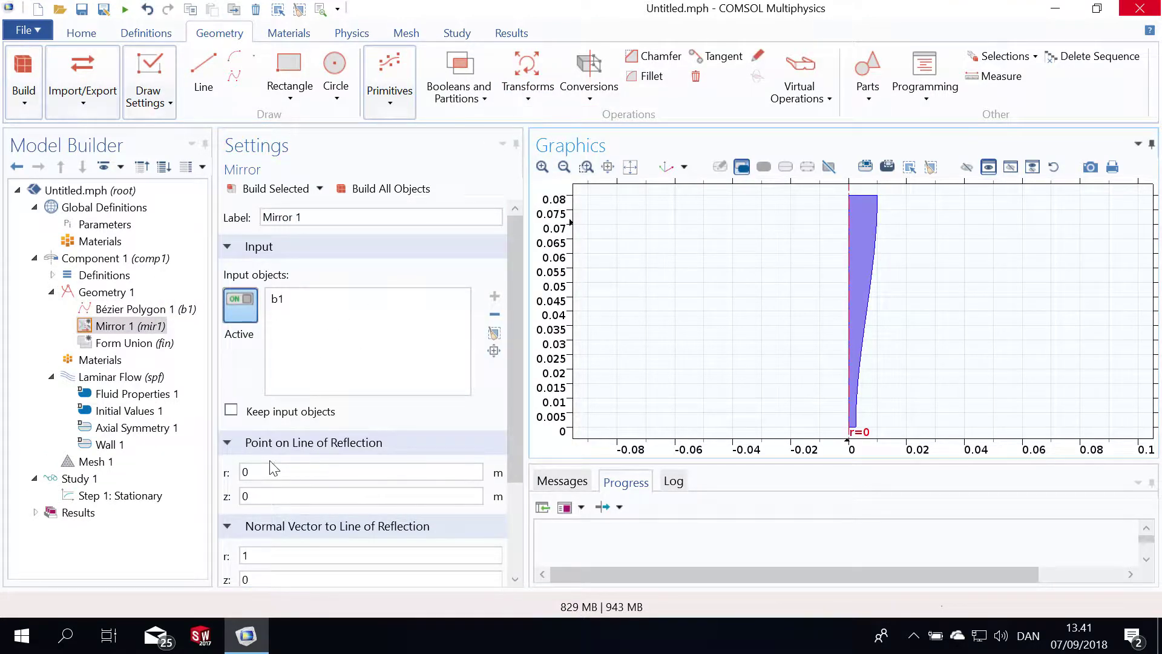
Set the mirror's normal vector to r = 0 and z = 1, and build the mirror.
scroll(515, 406, "down", 3)
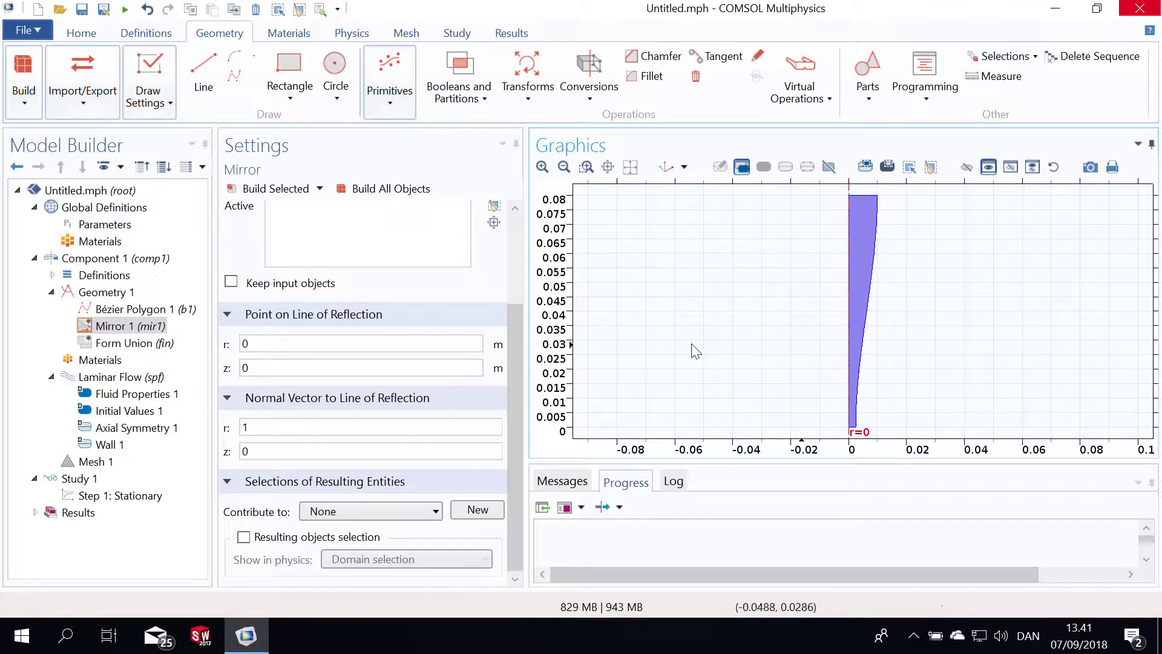
double_click(310, 420)
type("0")
double_click(245, 452)
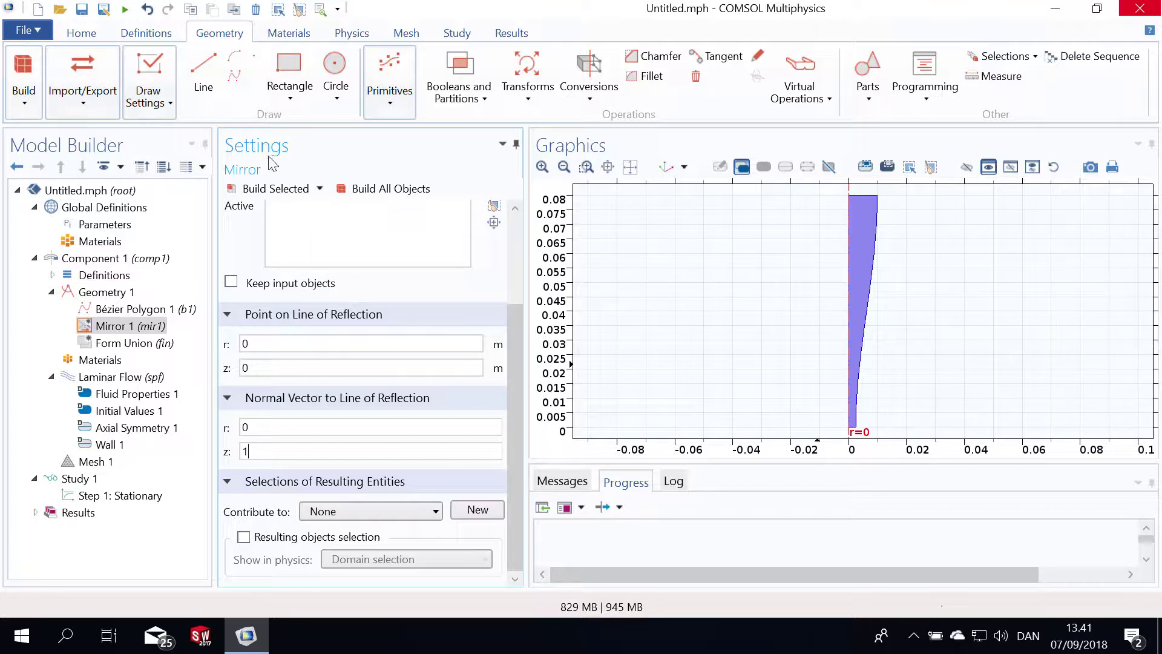
left_click(275, 188)
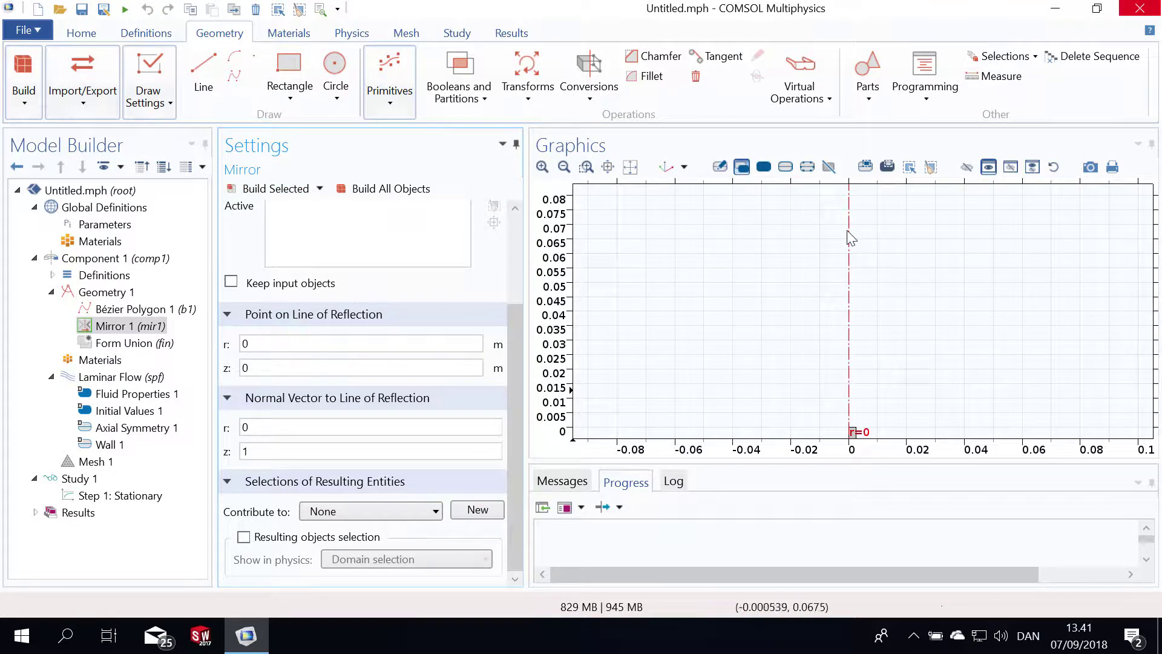
left_click(629, 168)
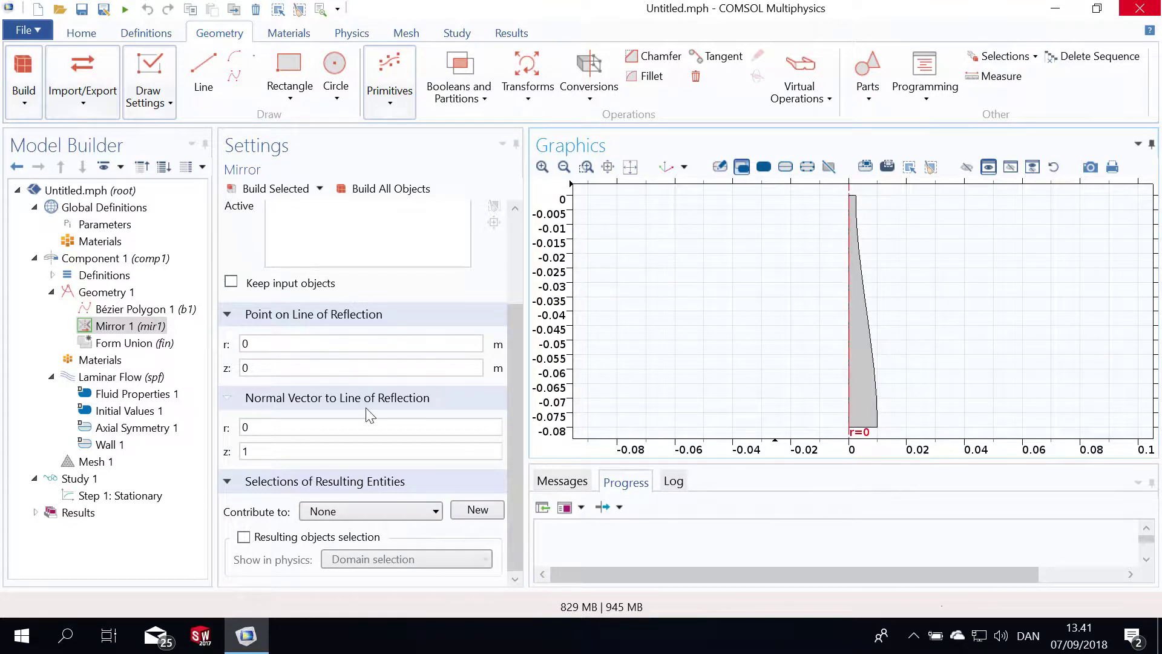
Keep the mirror's input objects and rebuild the mirror.
left_click(255, 288)
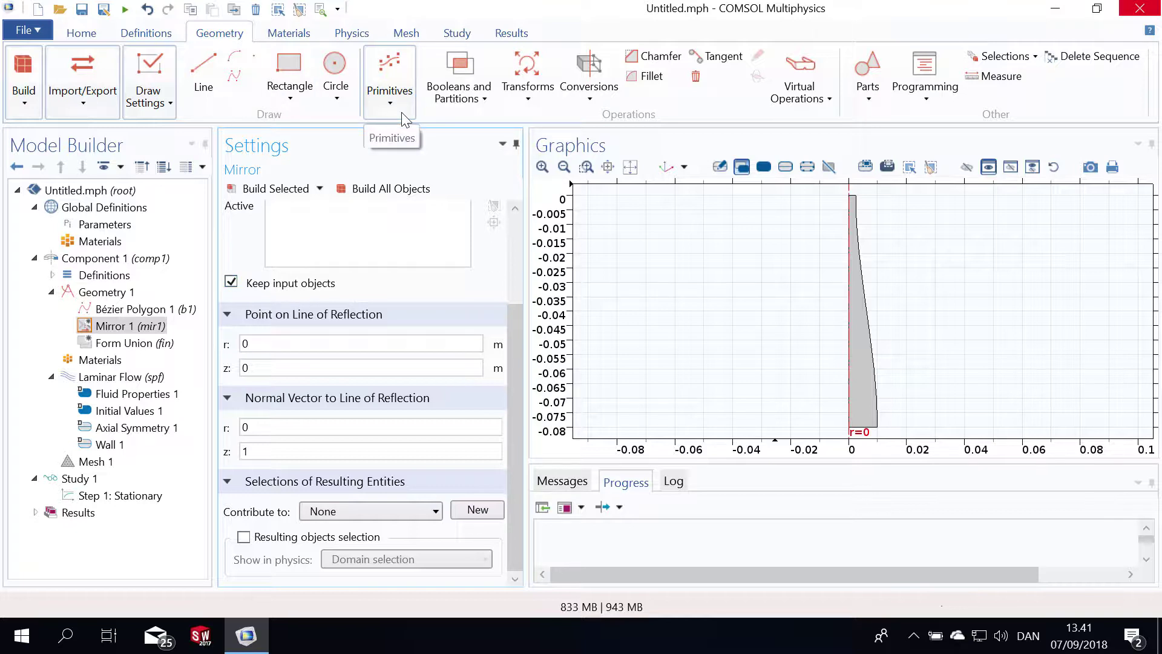
left_click(269, 190)
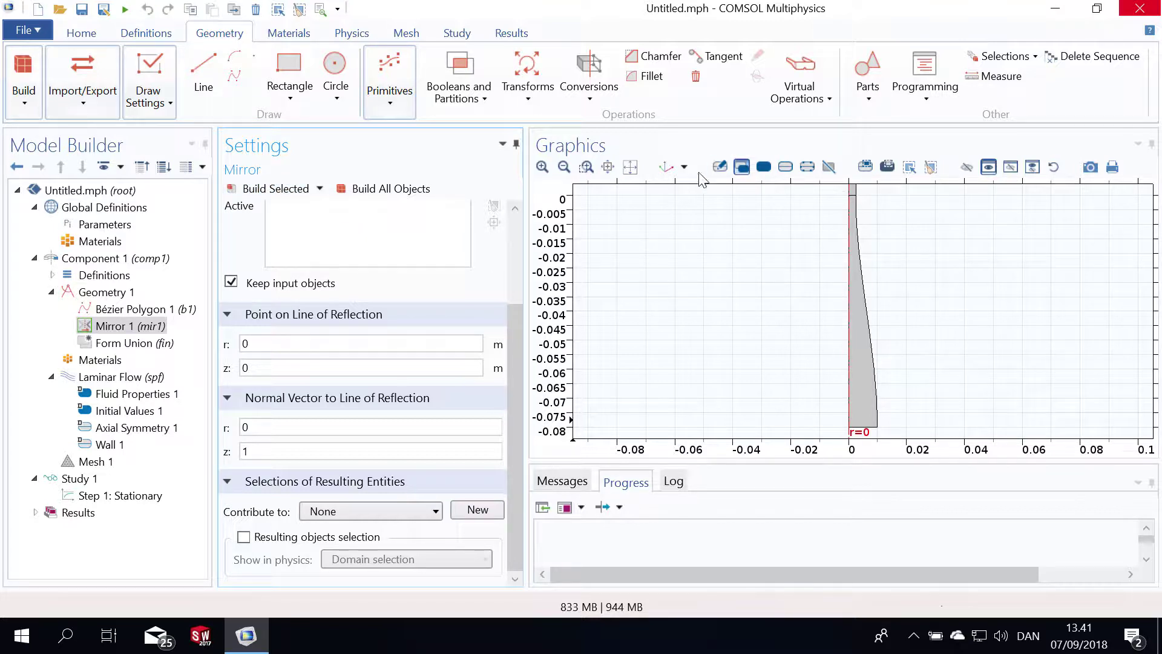